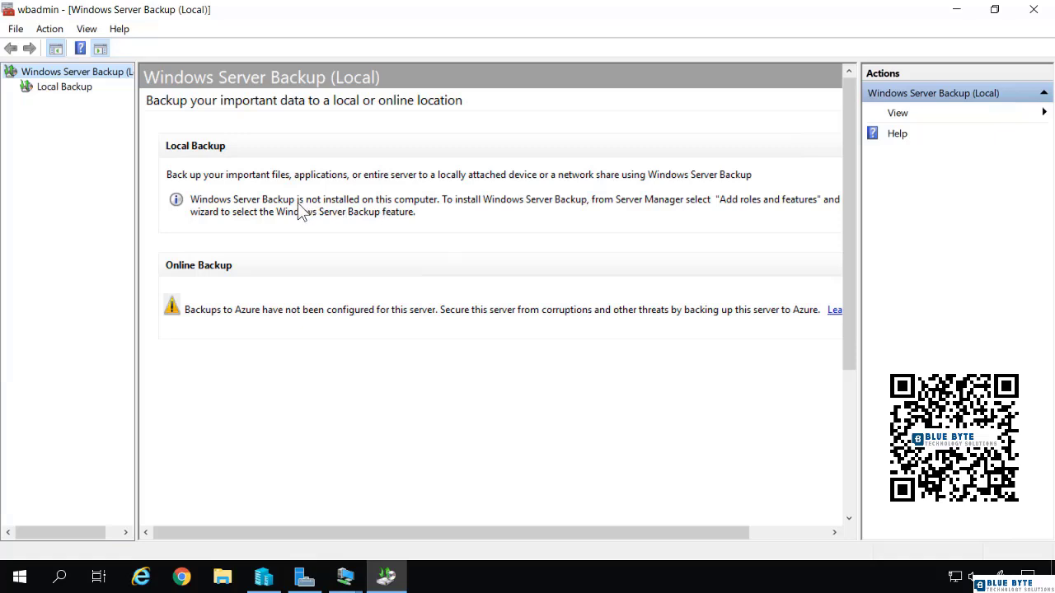
Close the backup console and advance the Add Roles and Features wizard to feature selection for the server TestDev
left_click(1032, 9)
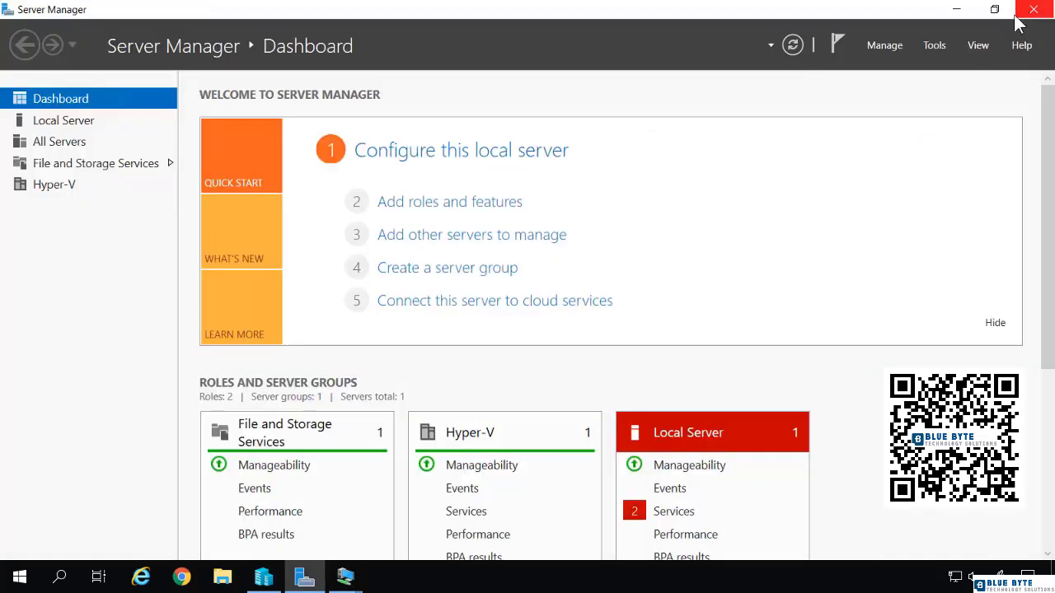
left_click(891, 48)
left_click(893, 68)
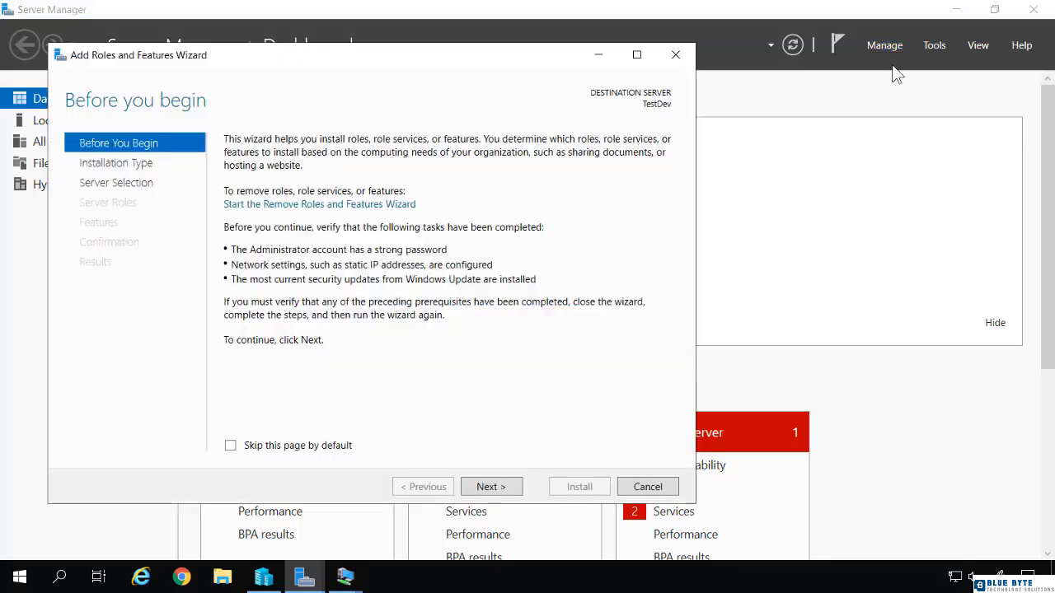
left_click(498, 488)
left_click(499, 488)
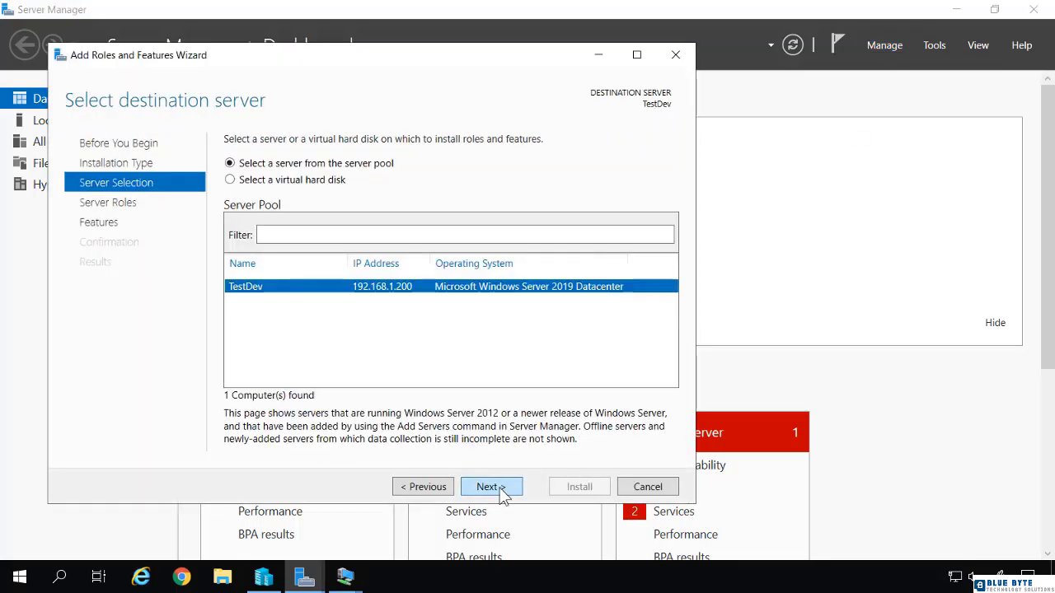
left_click(499, 488)
left_click(499, 488)
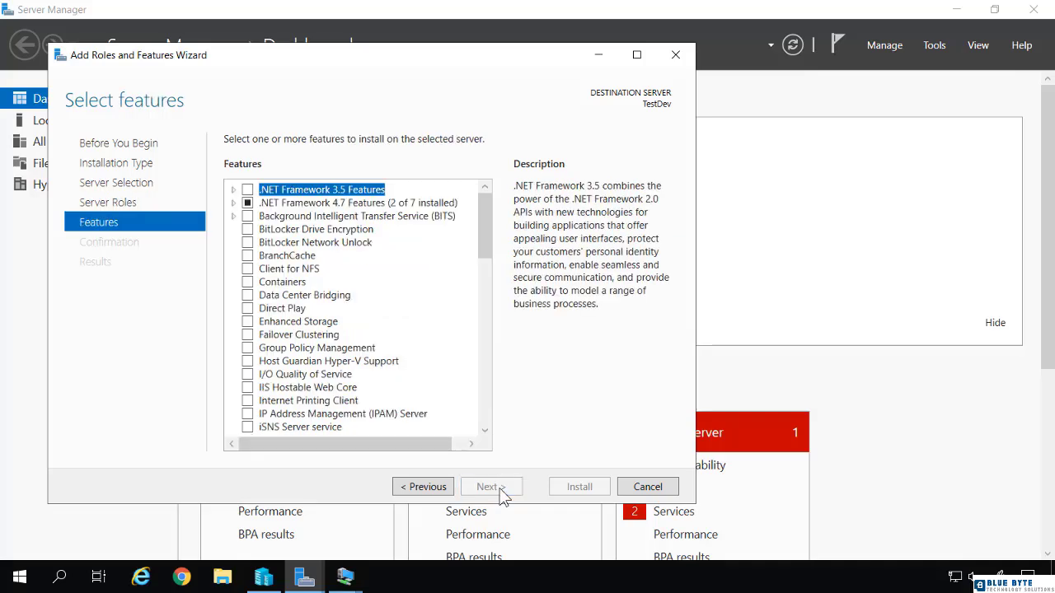
Select the Windows Server Backup feature and install it on the server
left_click_drag(483, 255, 489, 426)
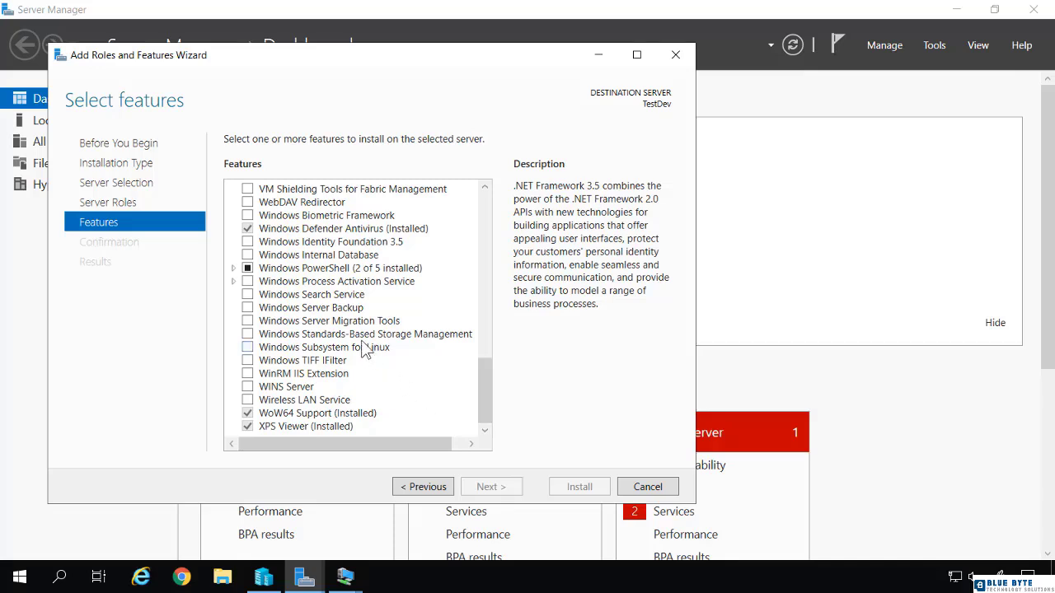
left_click(248, 309)
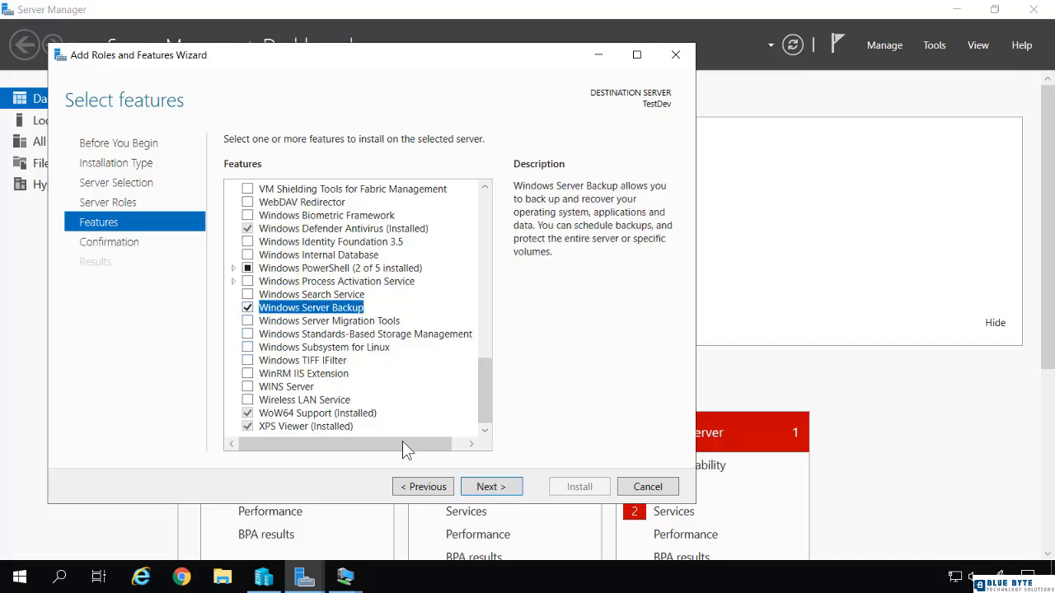
left_click(483, 488)
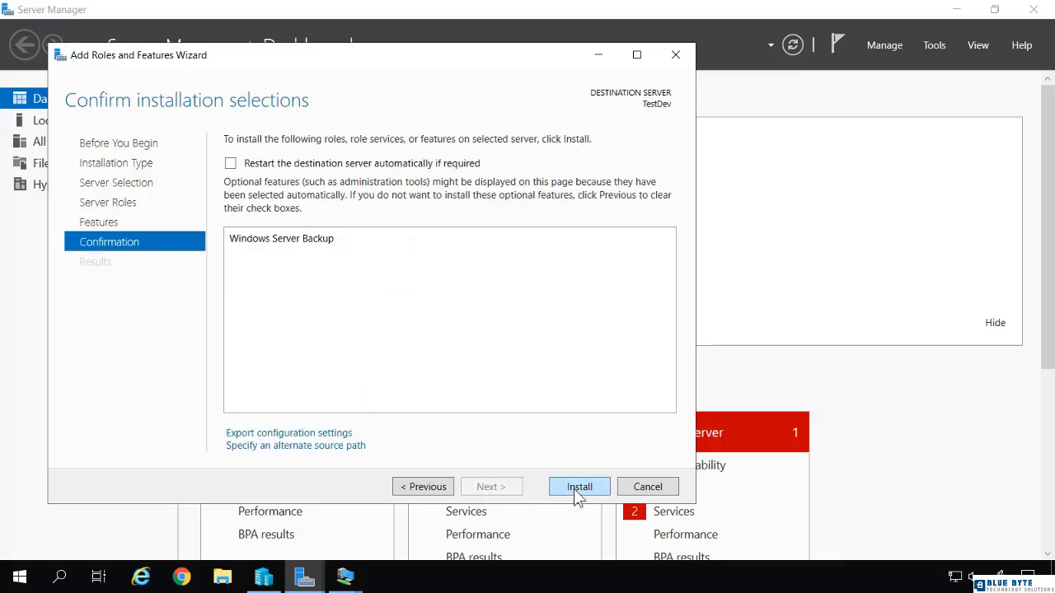
left_click(579, 488)
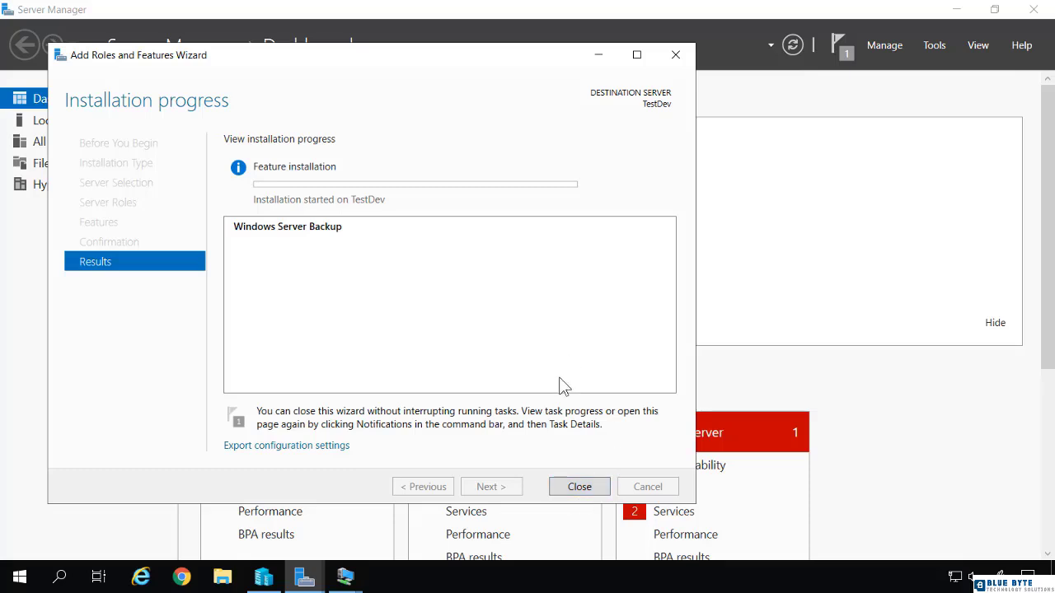
Open the Windows Server Backup console, view its Local Backup page, and return to the overview
left_click(937, 46)
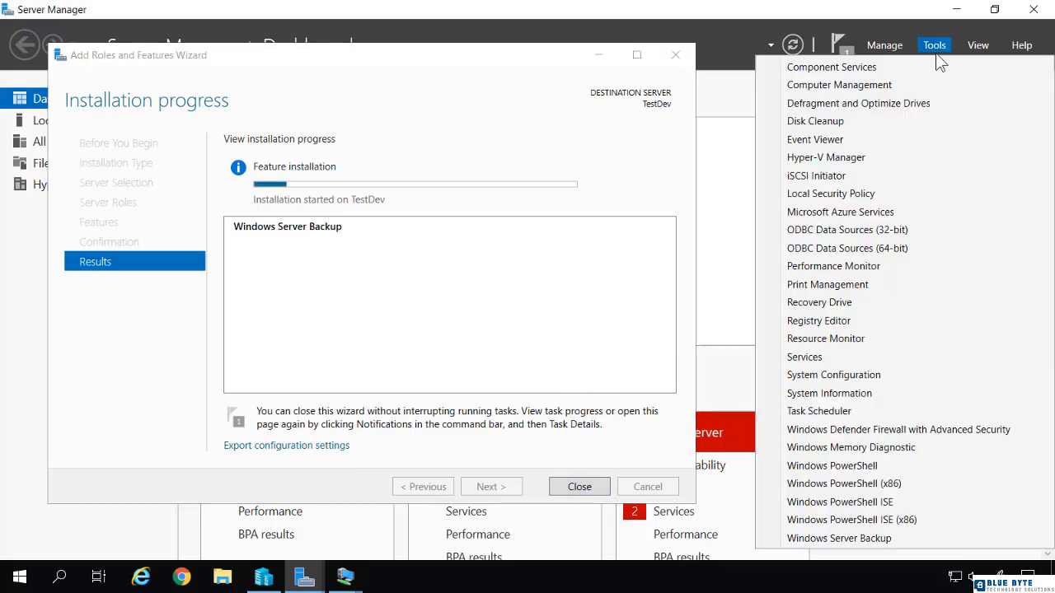
left_click(871, 539)
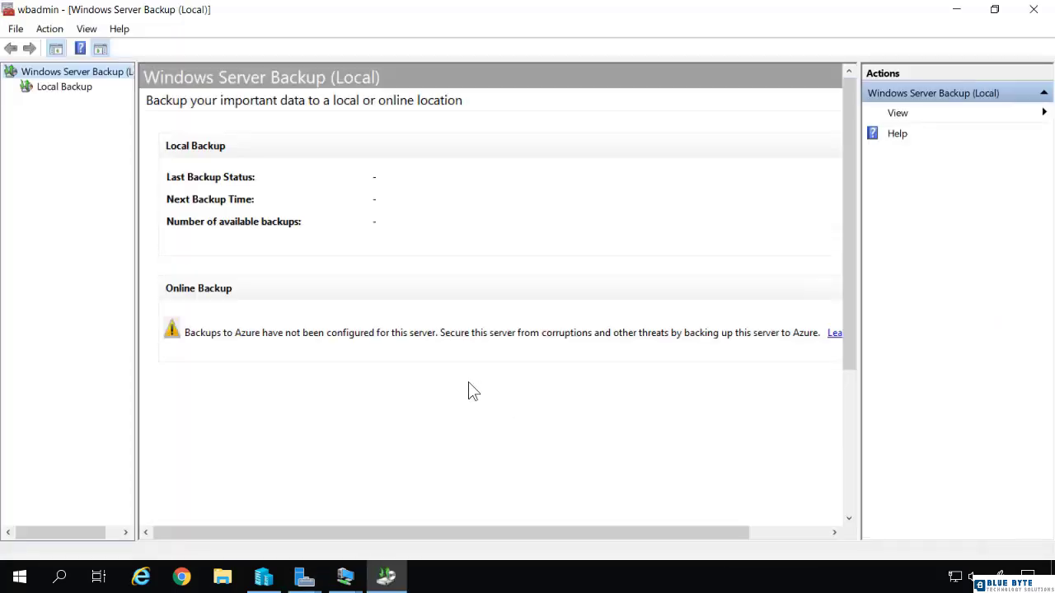
left_click(37, 87)
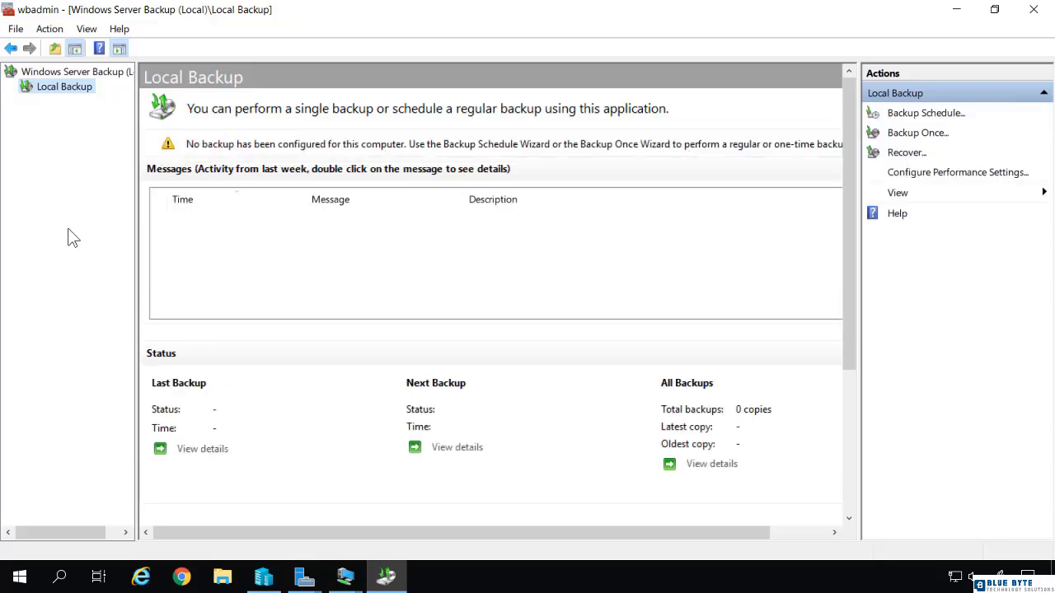
left_click(50, 74)
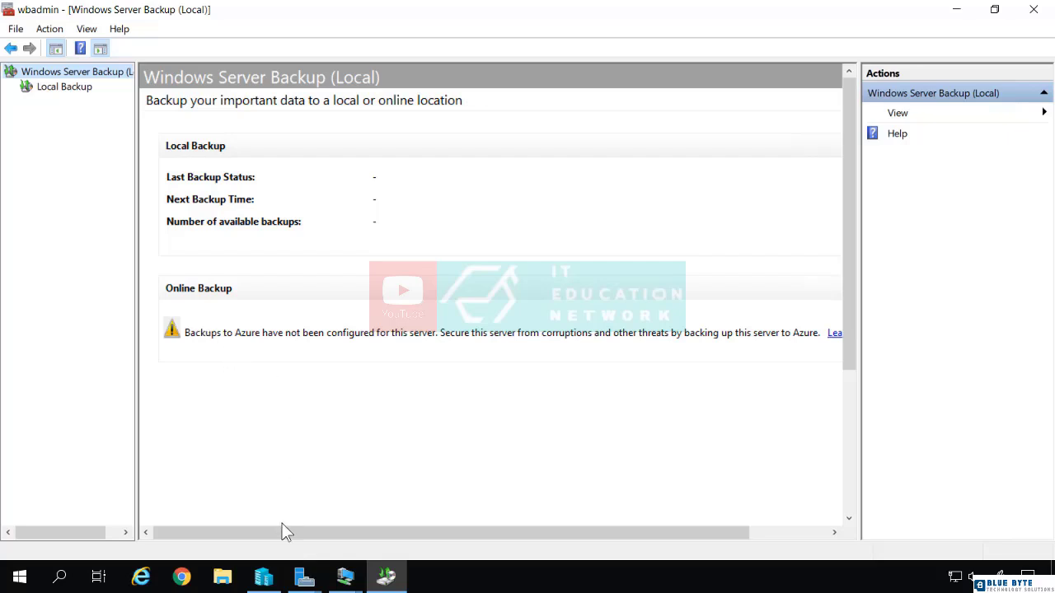
Check the feature installation, close its wizard, and open the Local Backup page in Windows Server Backup
left_click(304, 582)
left_click(358, 507)
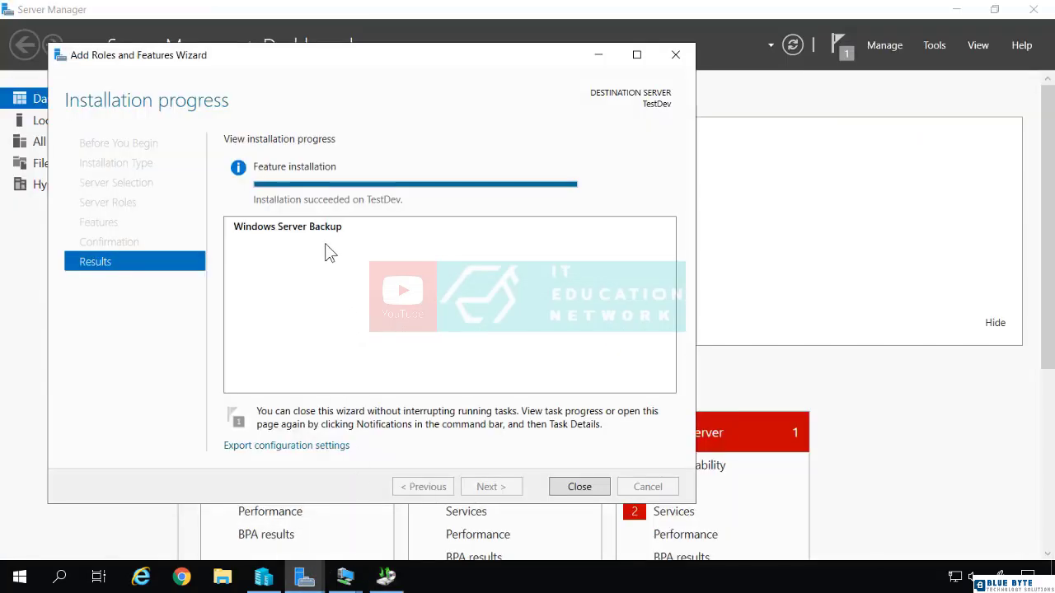
left_click(578, 487)
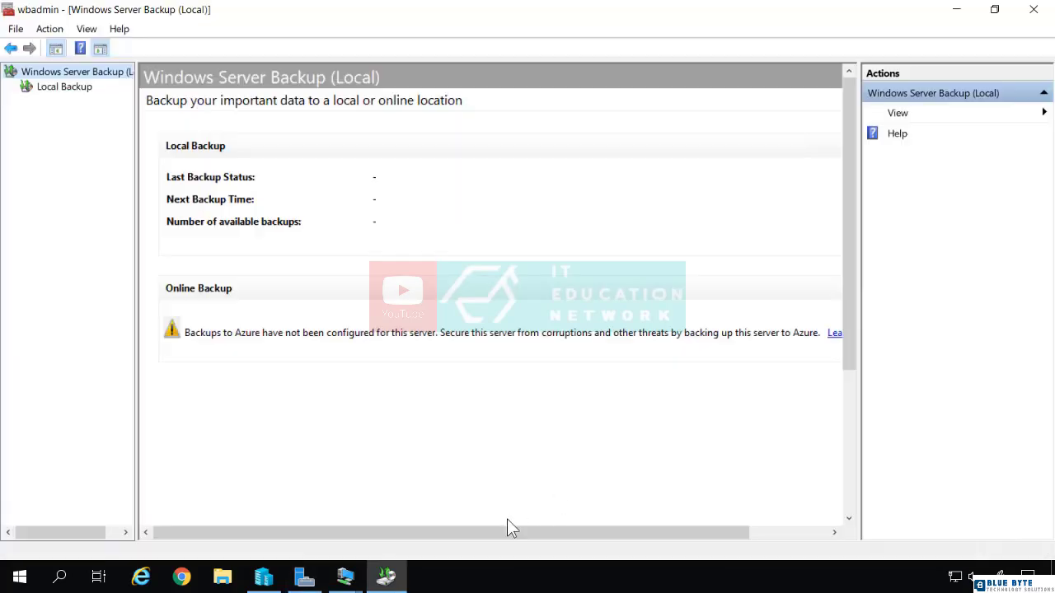
left_click(384, 577)
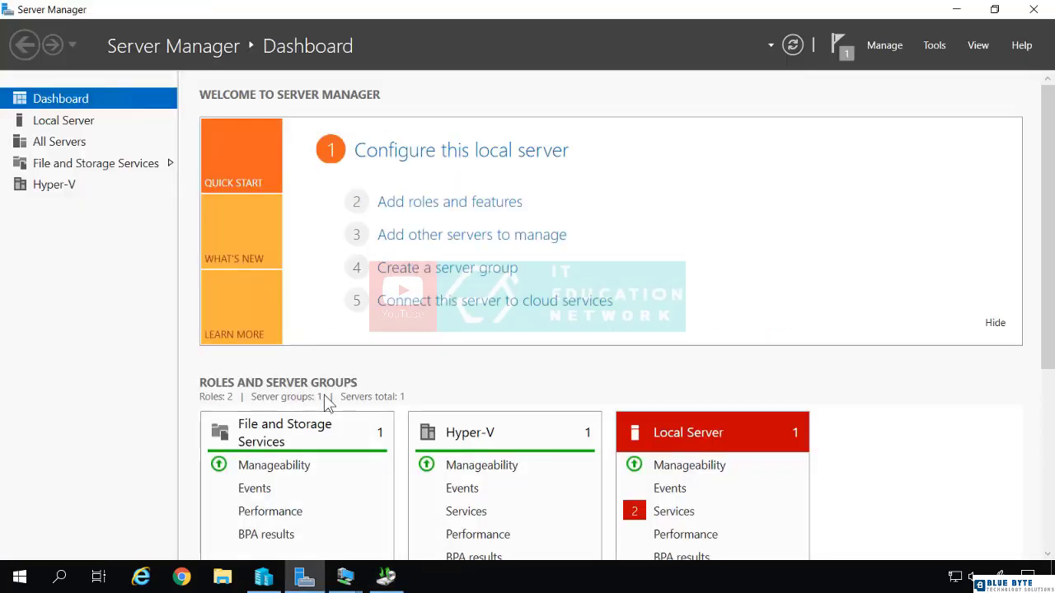
left_click(384, 576)
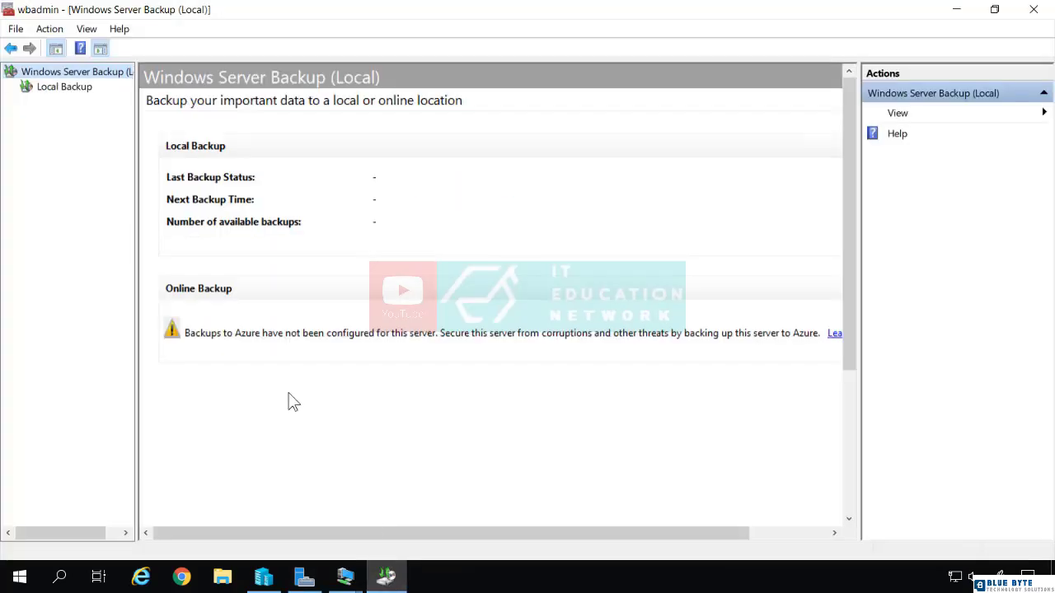
left_click(73, 89)
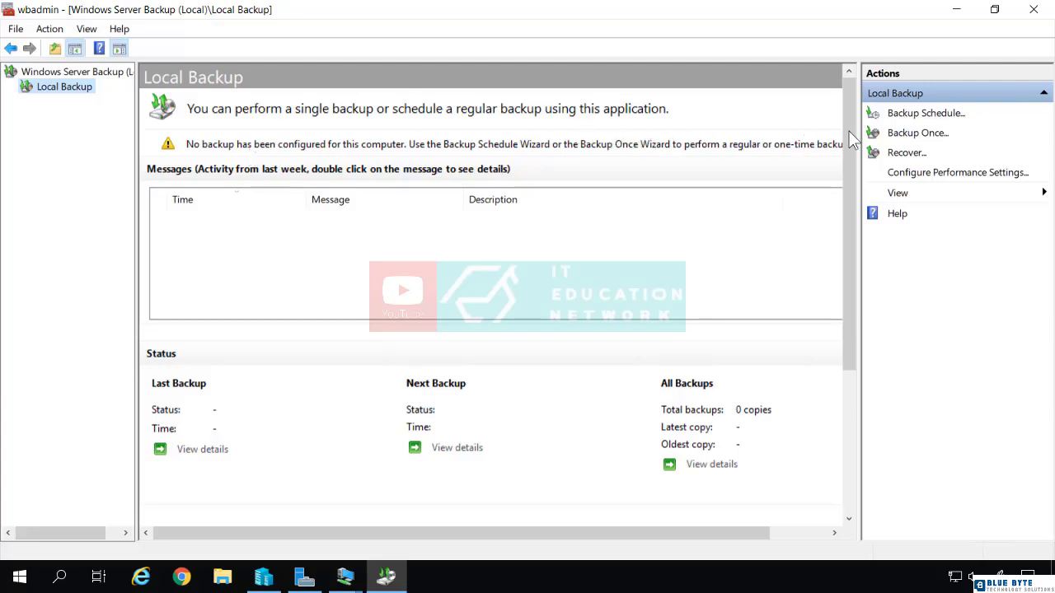
View the options of the Backup Once Wizard and cancel it
left_click(899, 137)
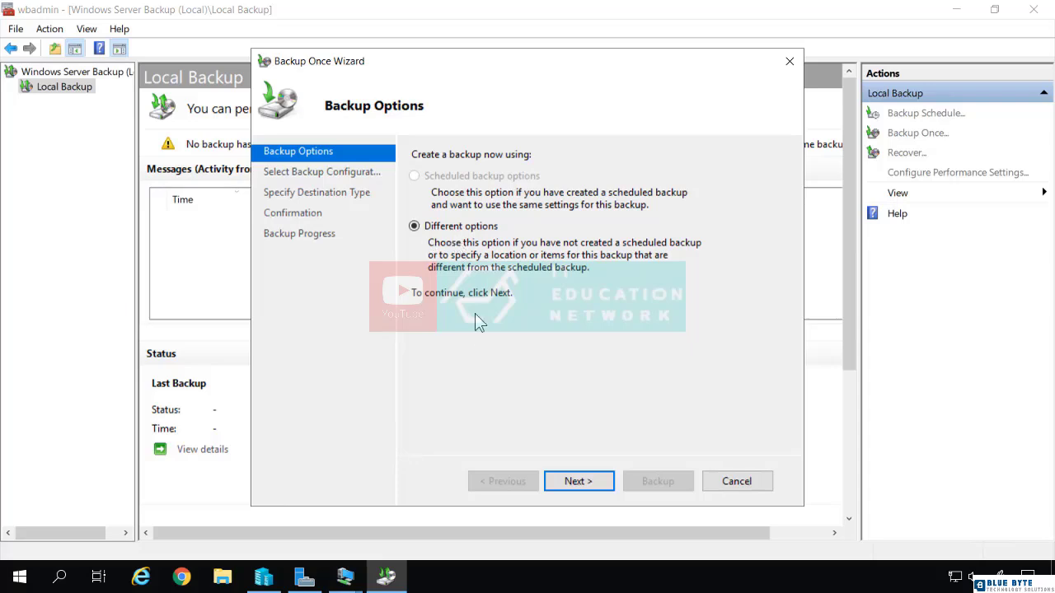
left_click(736, 483)
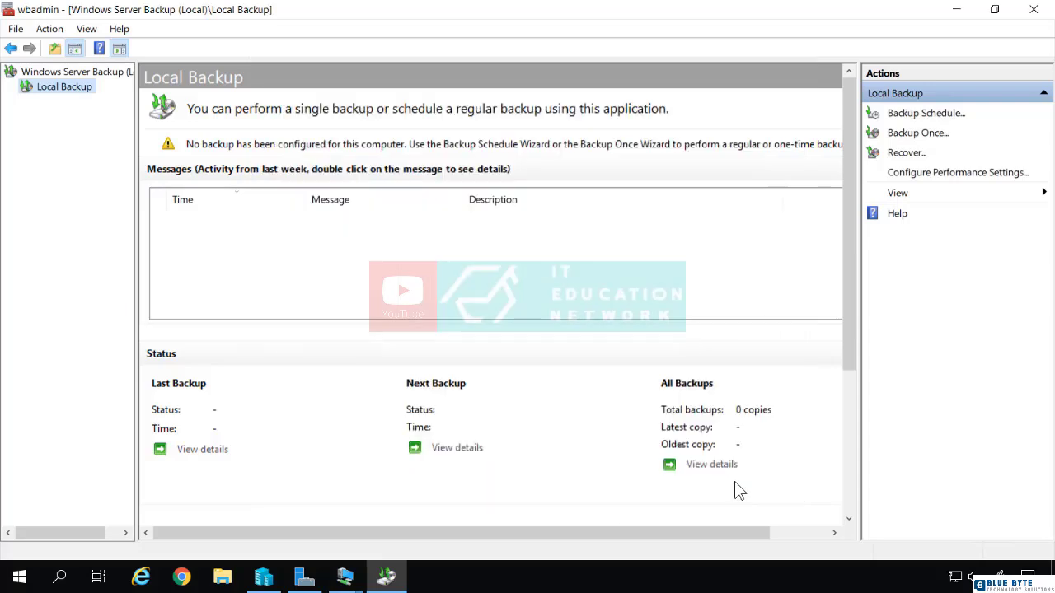
Start a backup schedule and choose the Full server (recommended) configuration
left_click(896, 113)
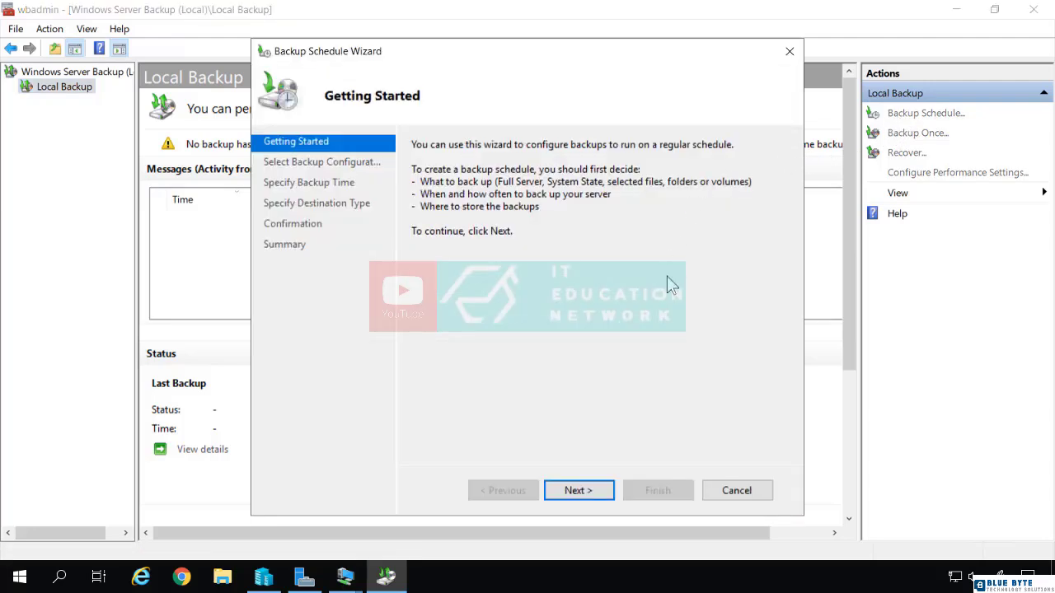
left_click(589, 489)
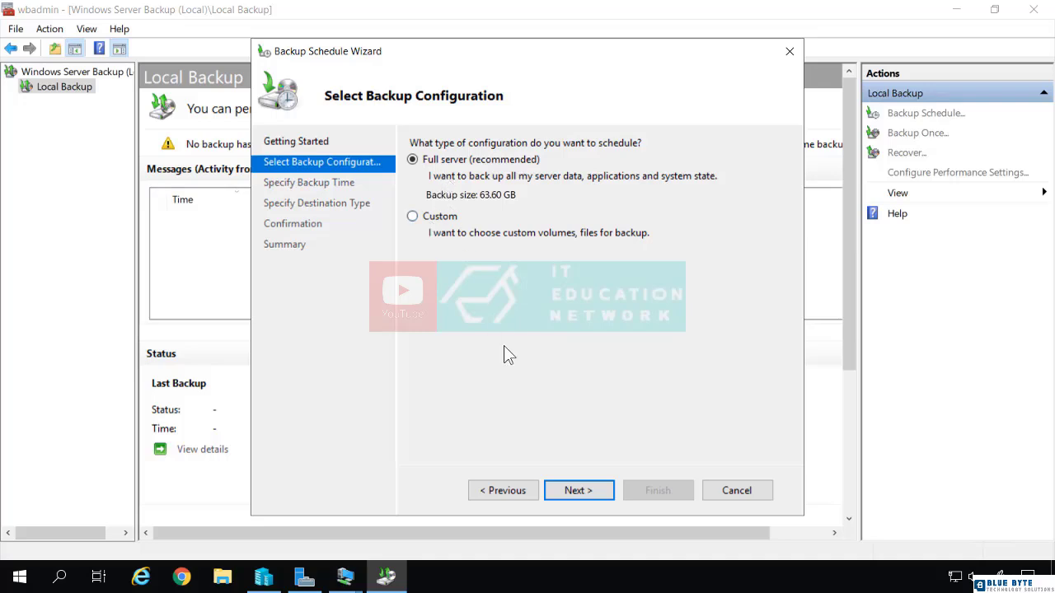
left_click(579, 494)
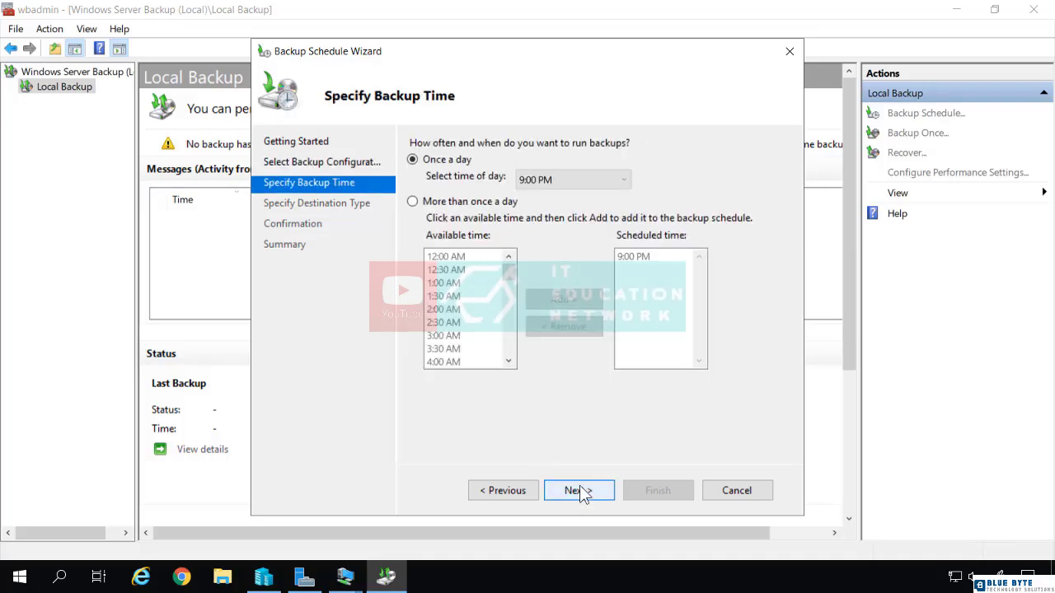
Schedule the backup to run once a day at 10:00 PM and proceed to the destination type
left_click(553, 178)
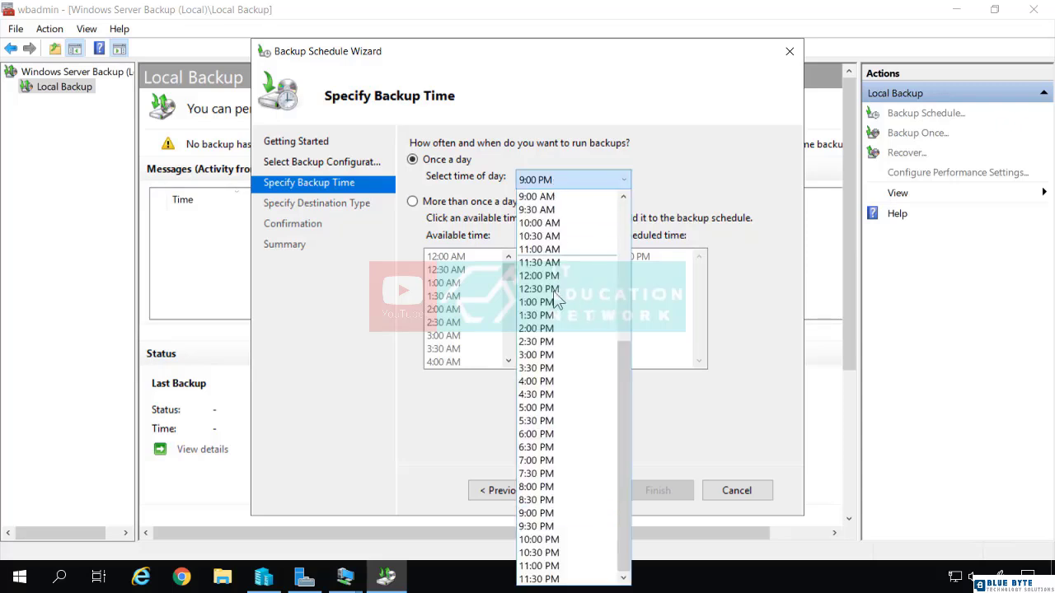
left_click(563, 539)
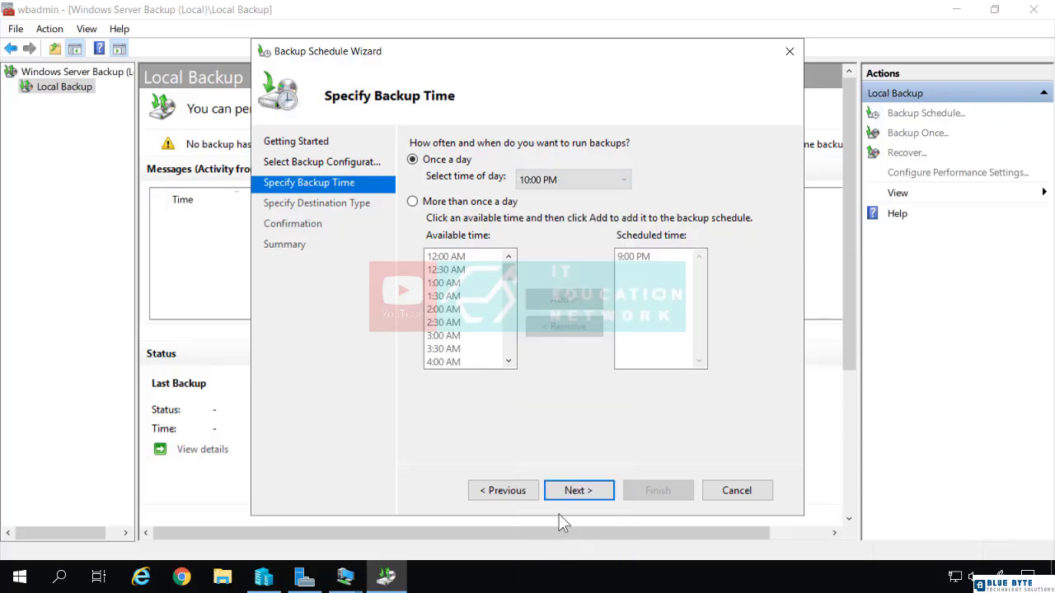
left_click(414, 202)
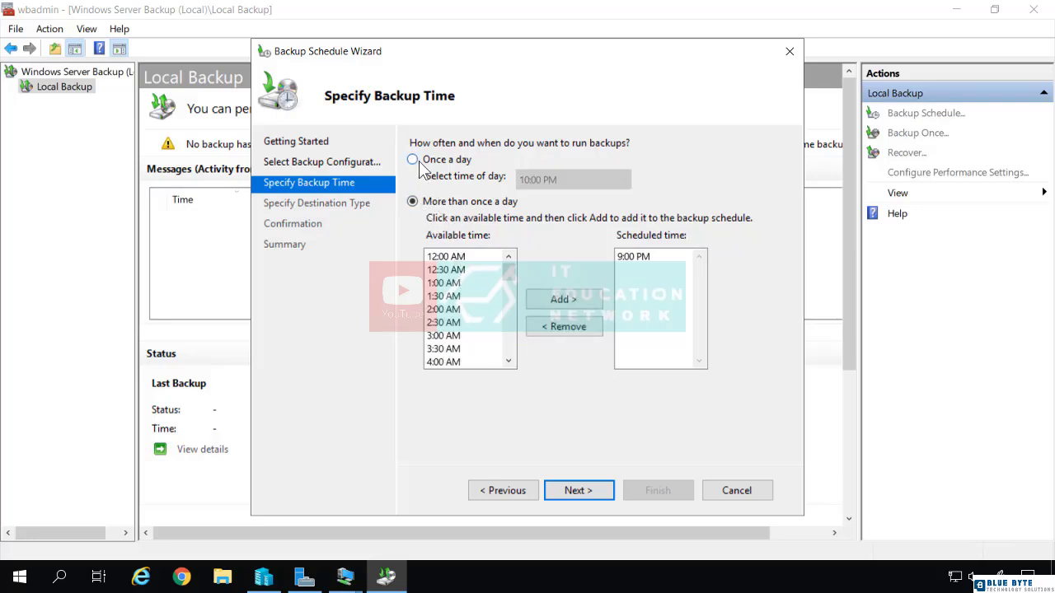
left_click(417, 162)
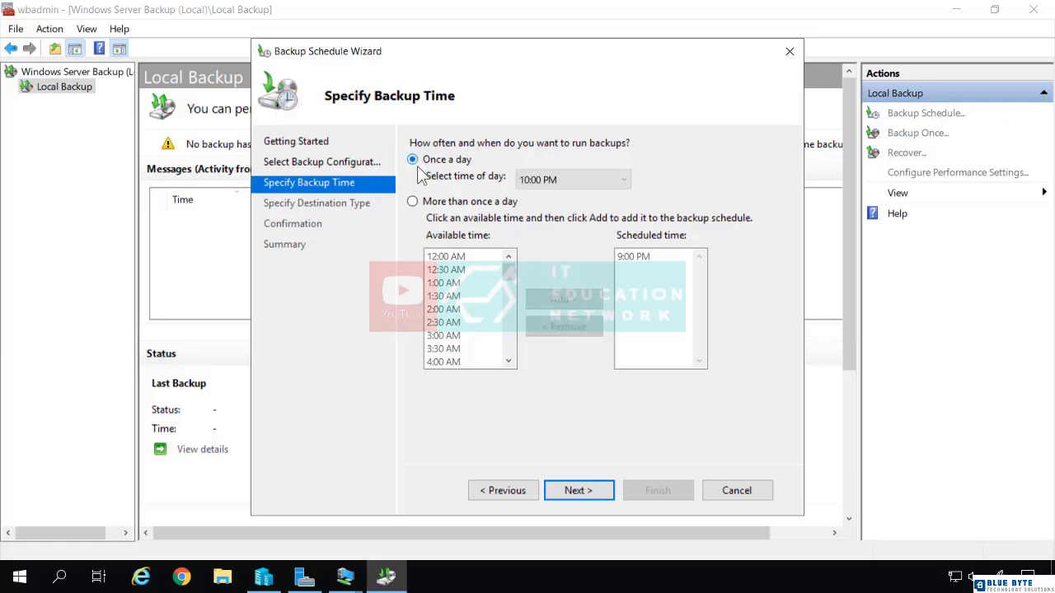
left_click(578, 494)
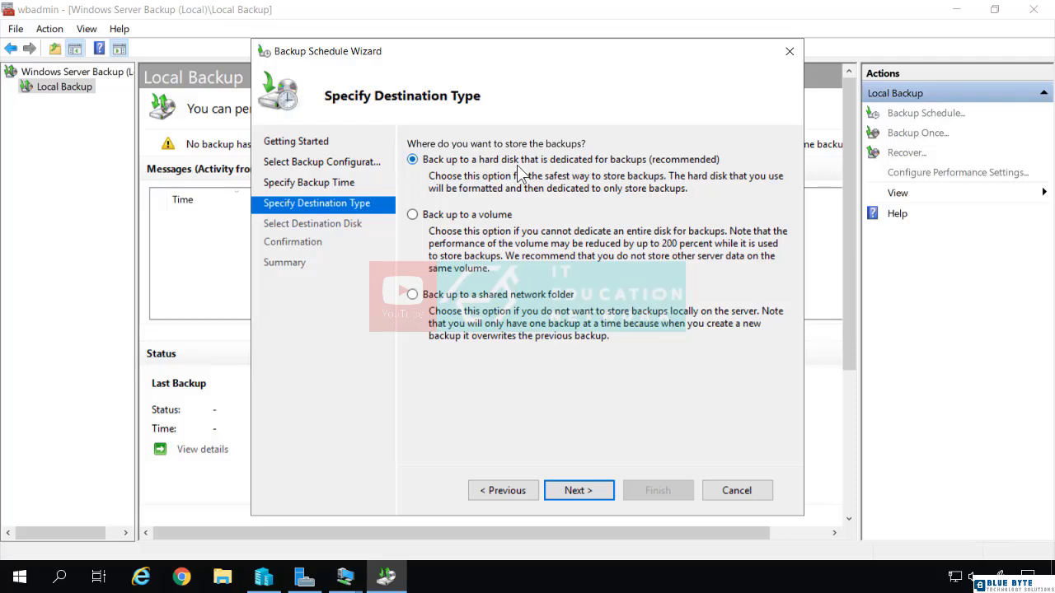
Try a shared network folder as the backup destination, then go back to the destination type choices
left_click(464, 225)
left_click(446, 305)
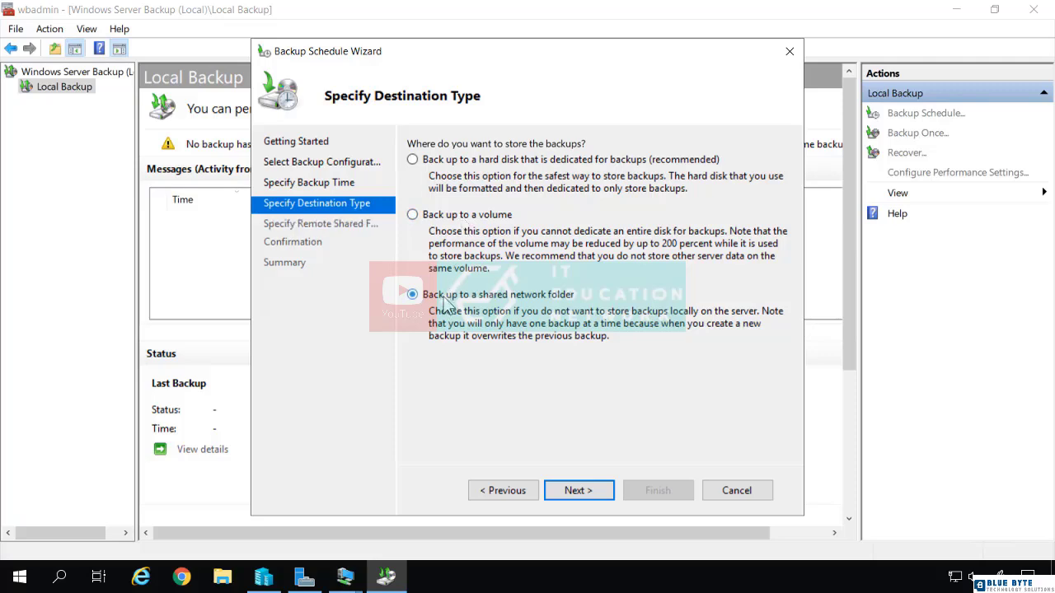
left_click(579, 487)
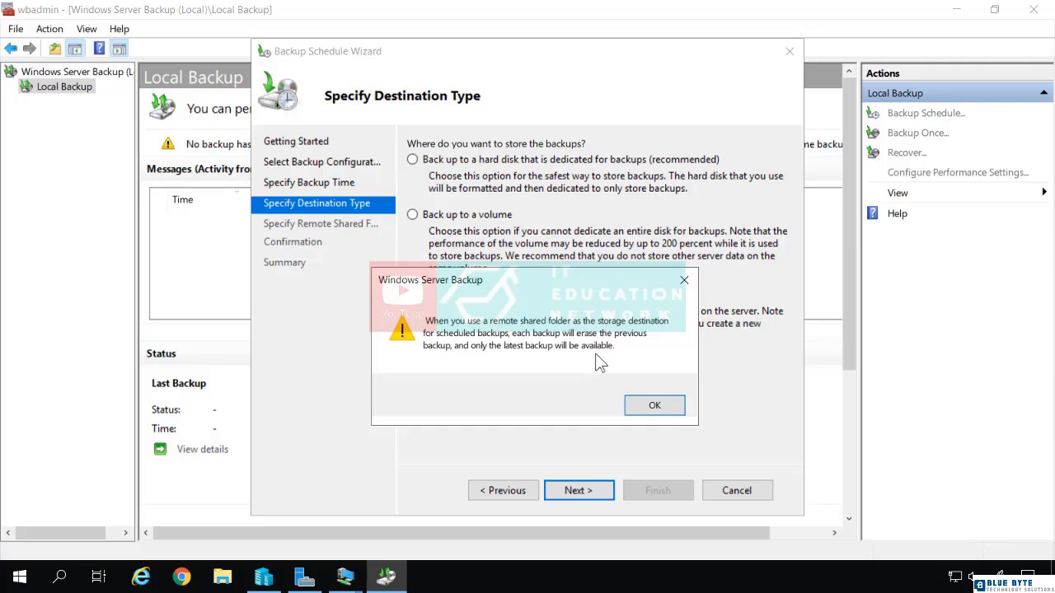
left_click(654, 407)
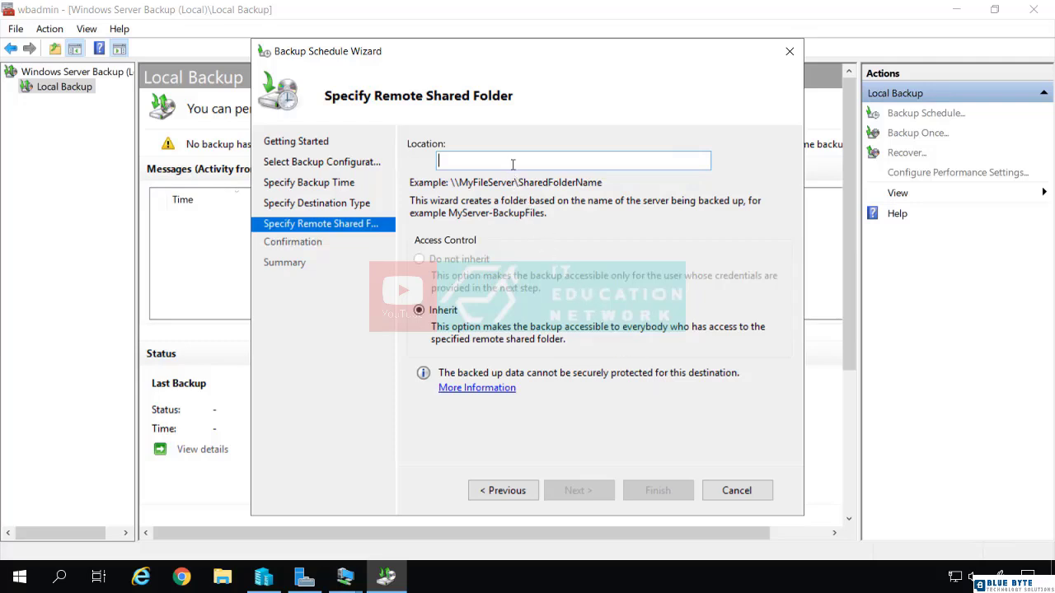
left_click(511, 488)
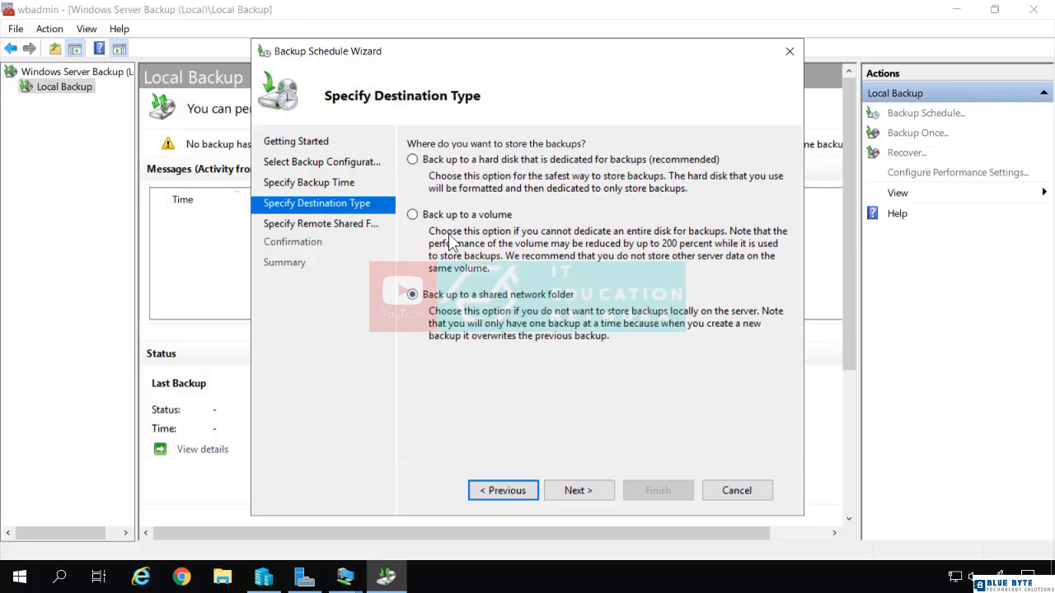
Try to use a volume as the destination for the scheduled backups
left_click(452, 216)
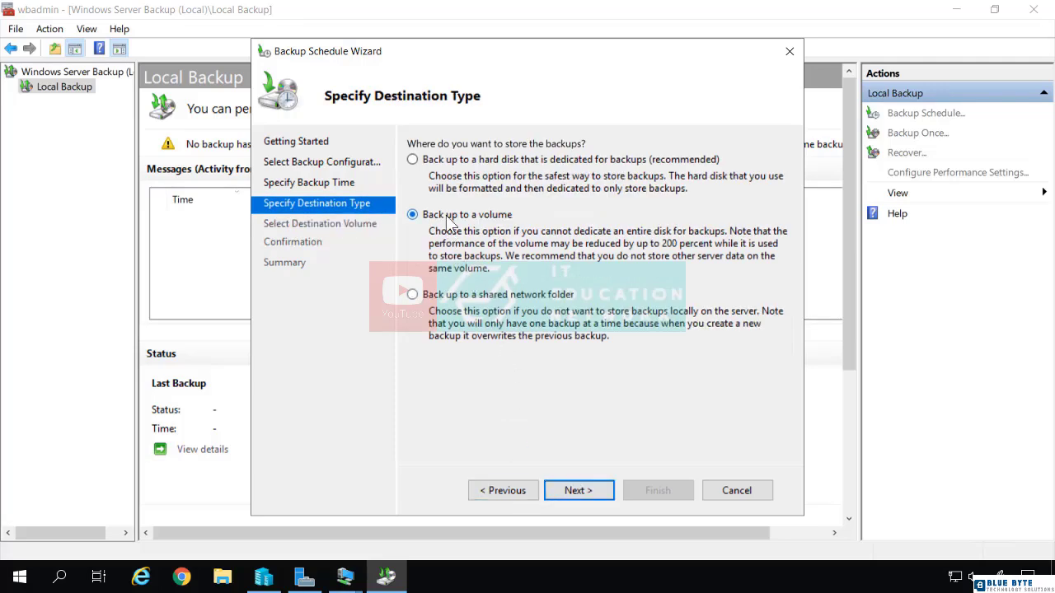
left_click(577, 491)
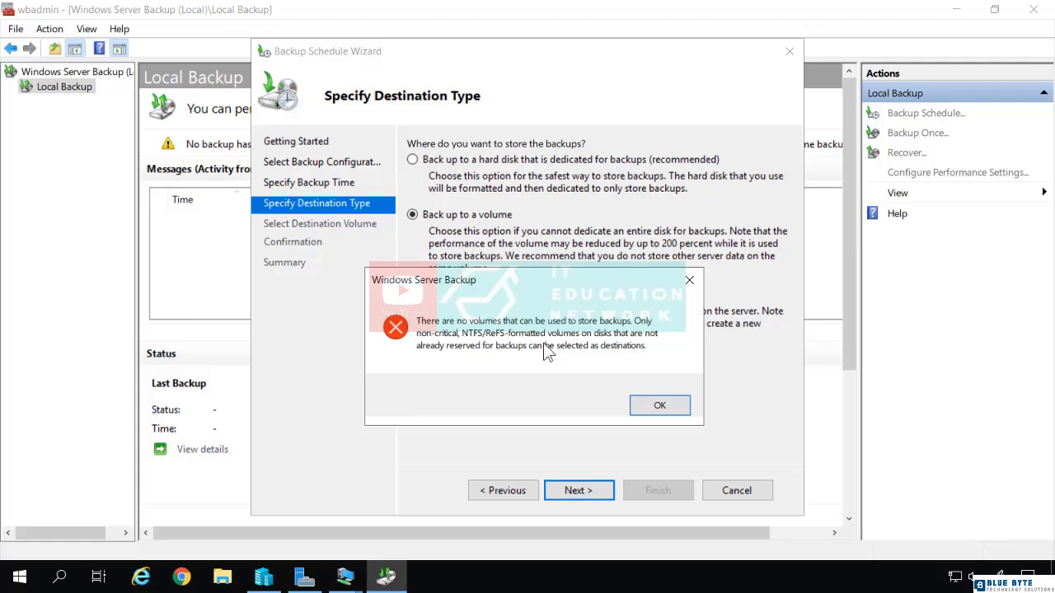
left_click(652, 401)
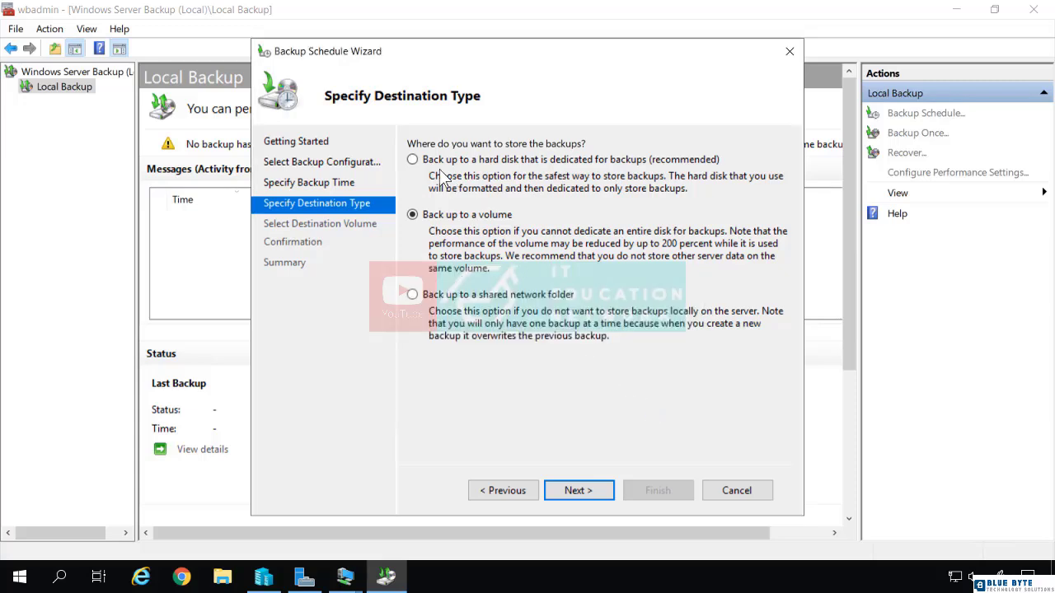
Try to use a hard disk dedicated for backups as the destination for the scheduled backups
left_click(412, 159)
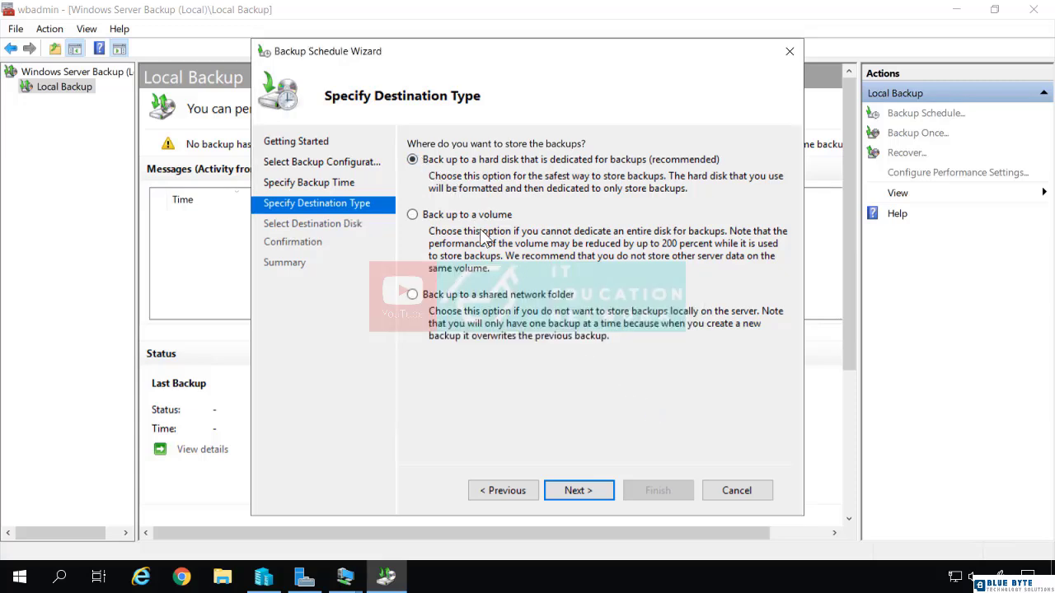
left_click(579, 490)
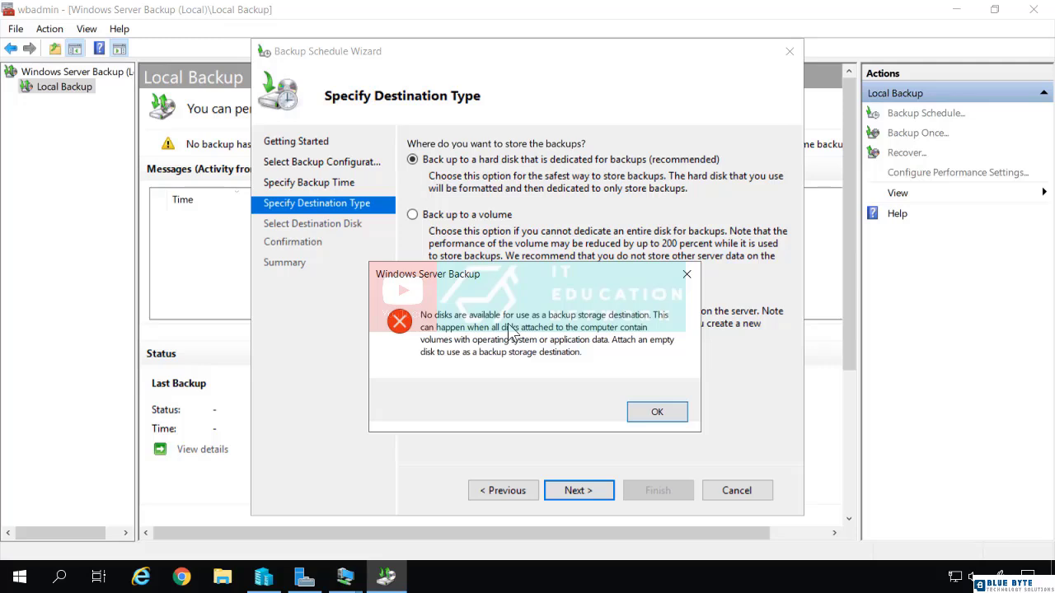
left_click(657, 414)
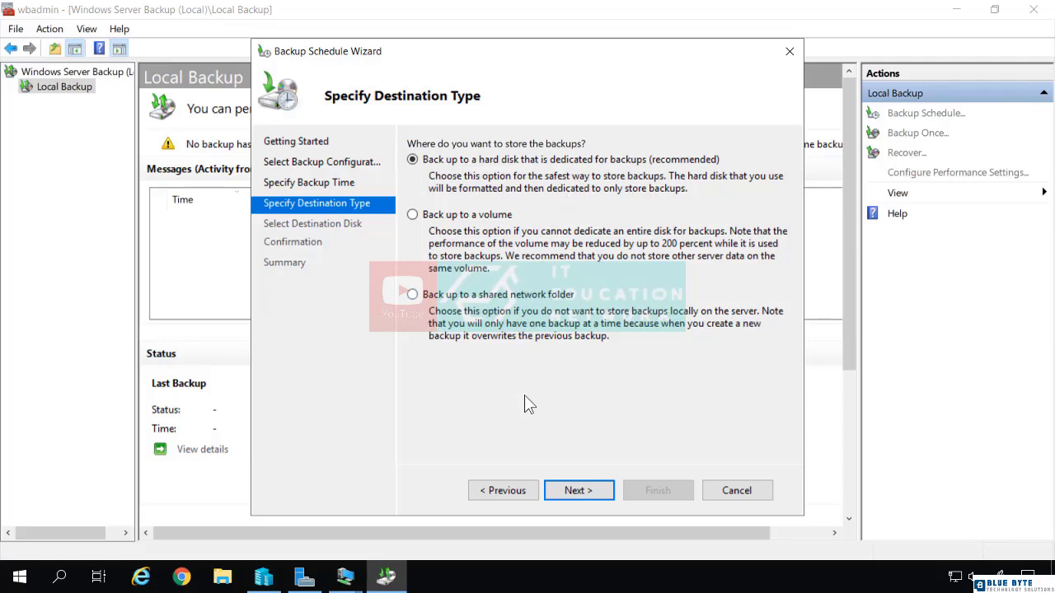
Return to the backup configuration choices, switch to Custom and open the selection of items to back up
left_click(517, 493)
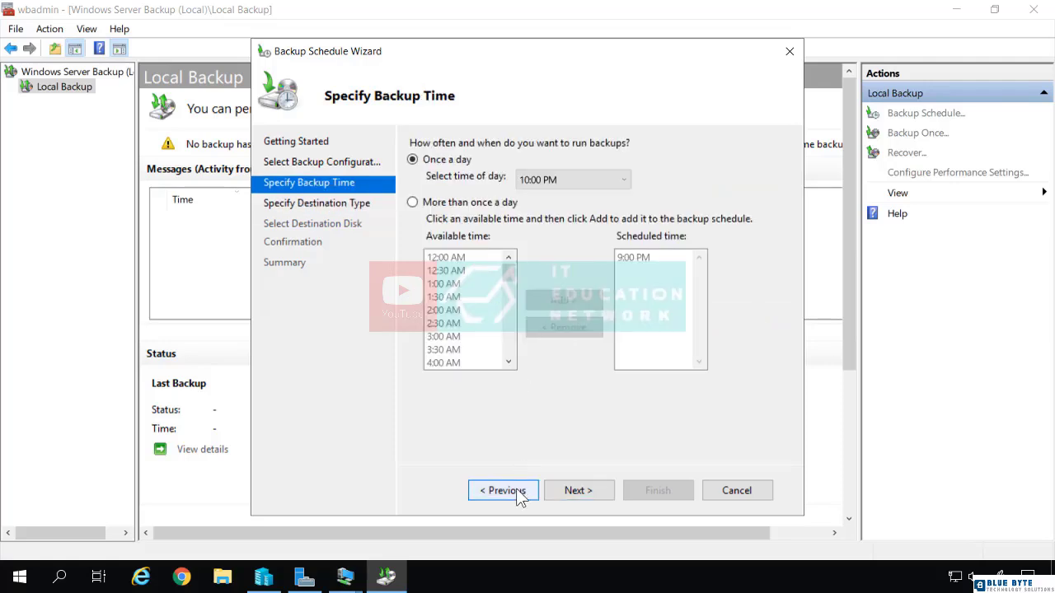
left_click(518, 492)
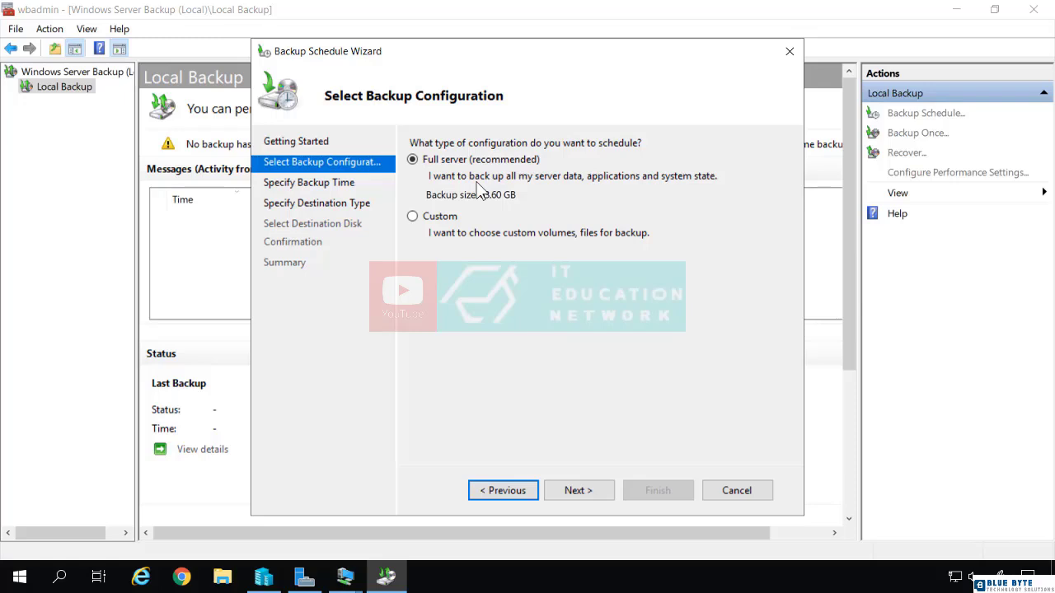
left_click(412, 216)
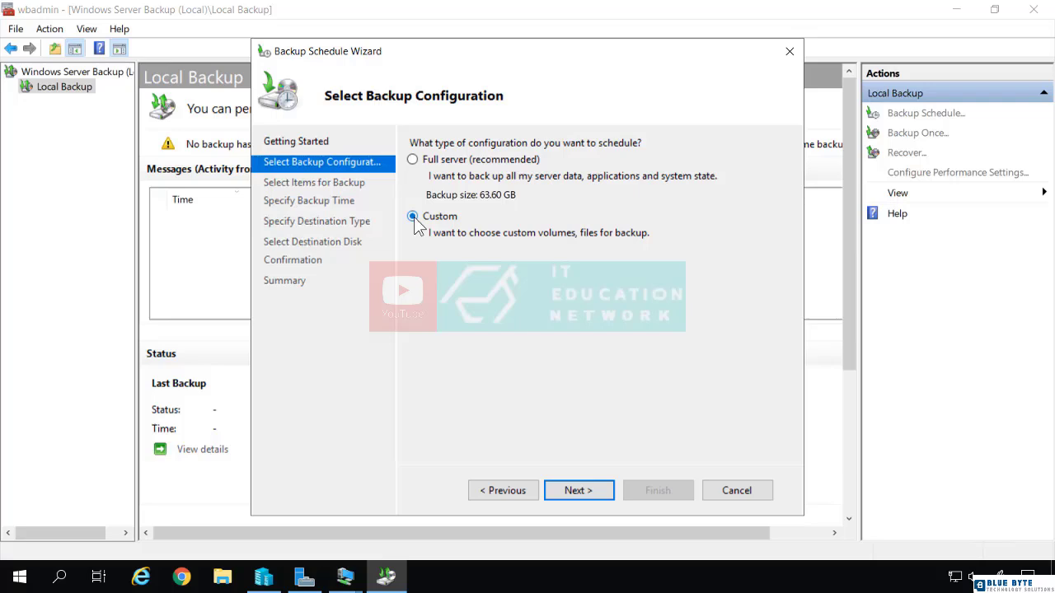
left_click(578, 491)
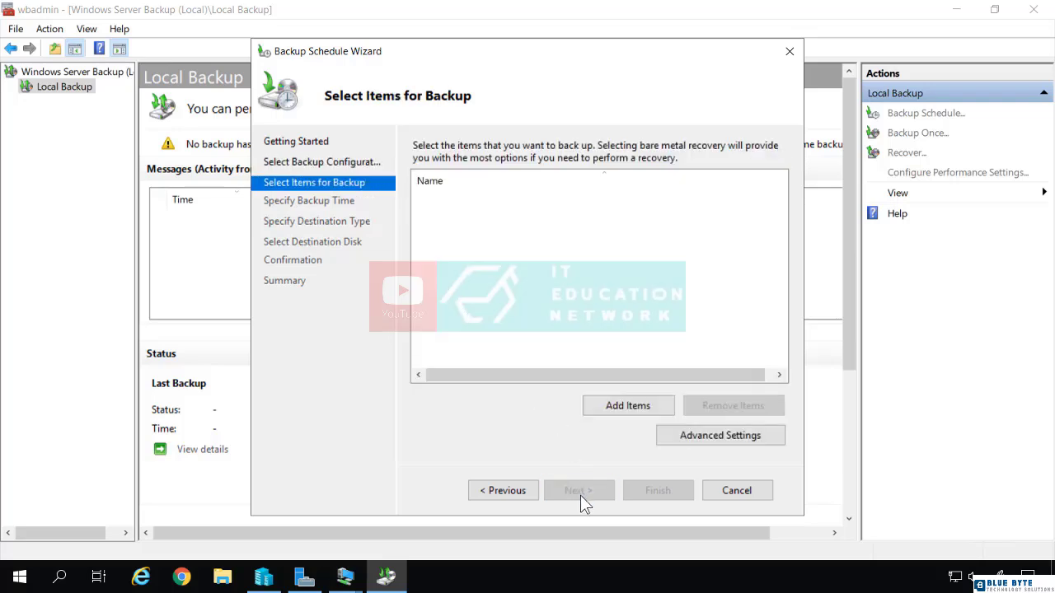
left_click(604, 409)
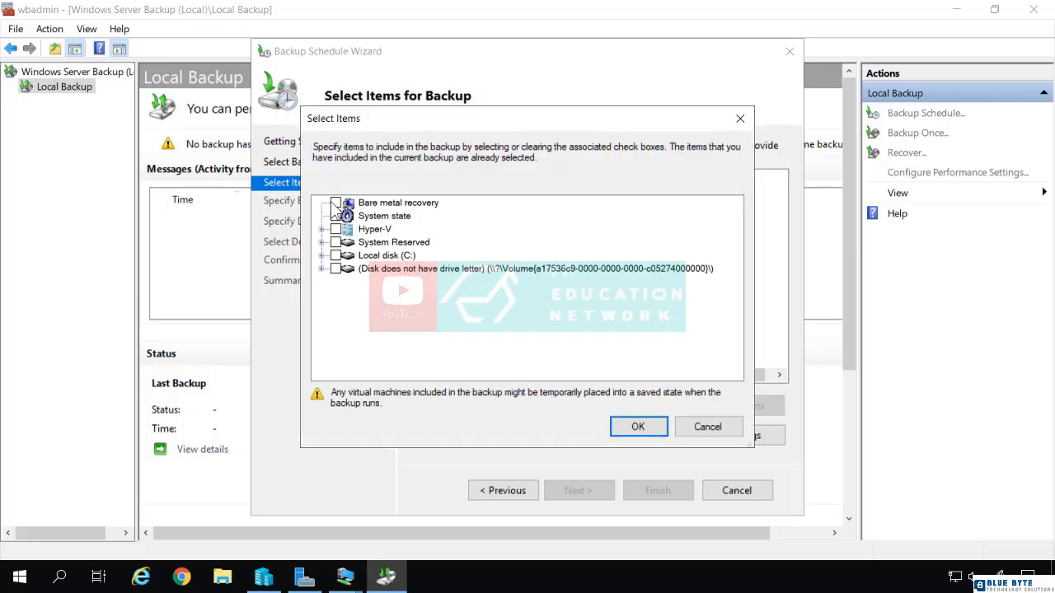
Expand Hyper-V and try out selecting it, its individual components and System state, leaving all of them cleared
left_click(323, 230)
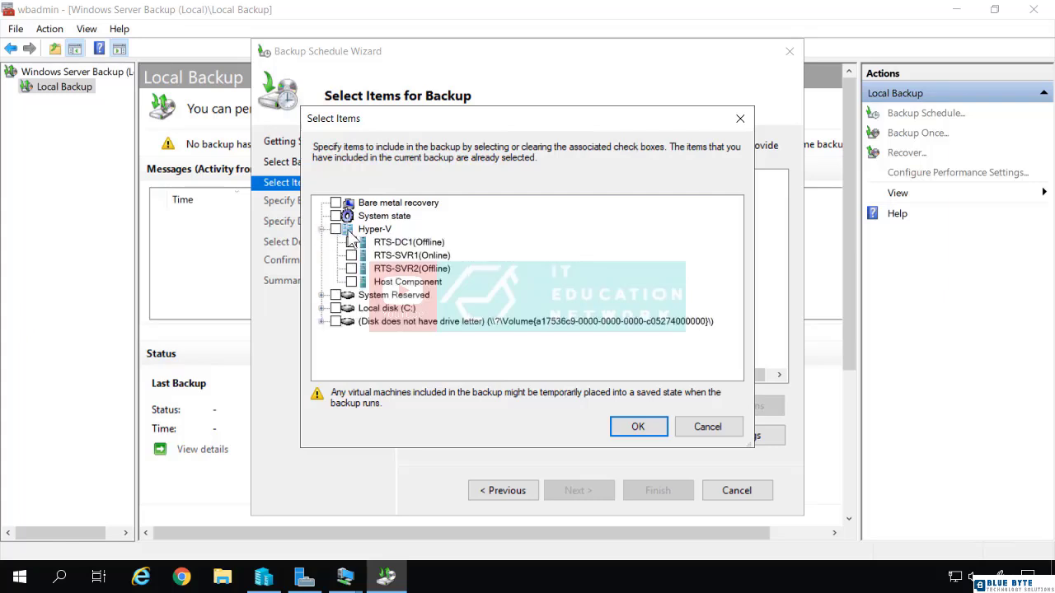
left_click(335, 229)
left_click(335, 229)
left_click(352, 242)
left_click(337, 229)
left_click(351, 243)
left_click(351, 282)
left_click(351, 255)
left_click(352, 269)
left_click(335, 216)
left_click(336, 215)
Include Bare metal recovery in the scheduled backup and keep the once-a-day 10:00 PM backup time
left_click(348, 205)
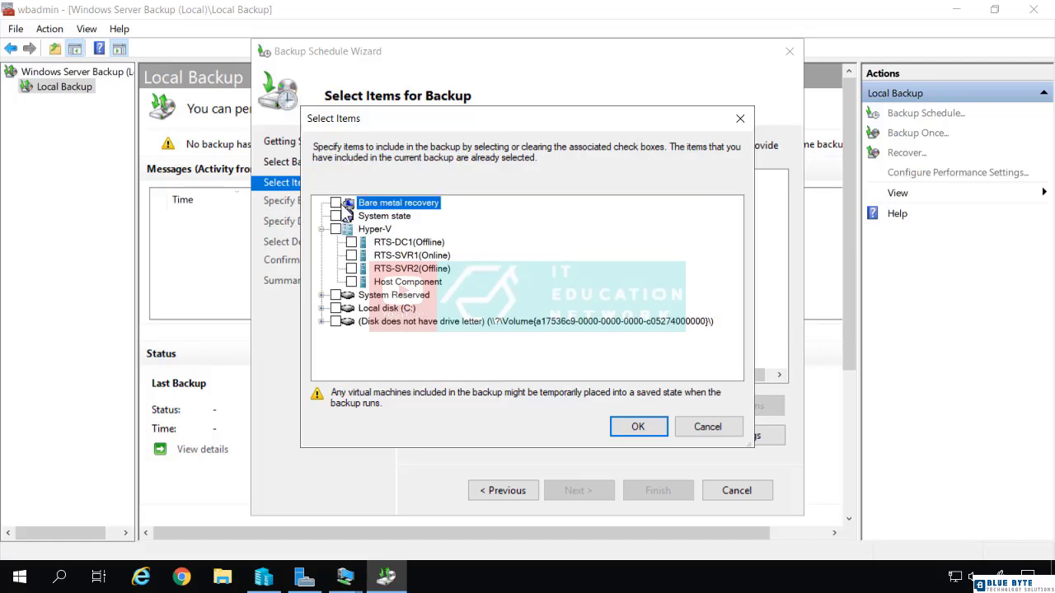
left_click(335, 203)
left_click(635, 428)
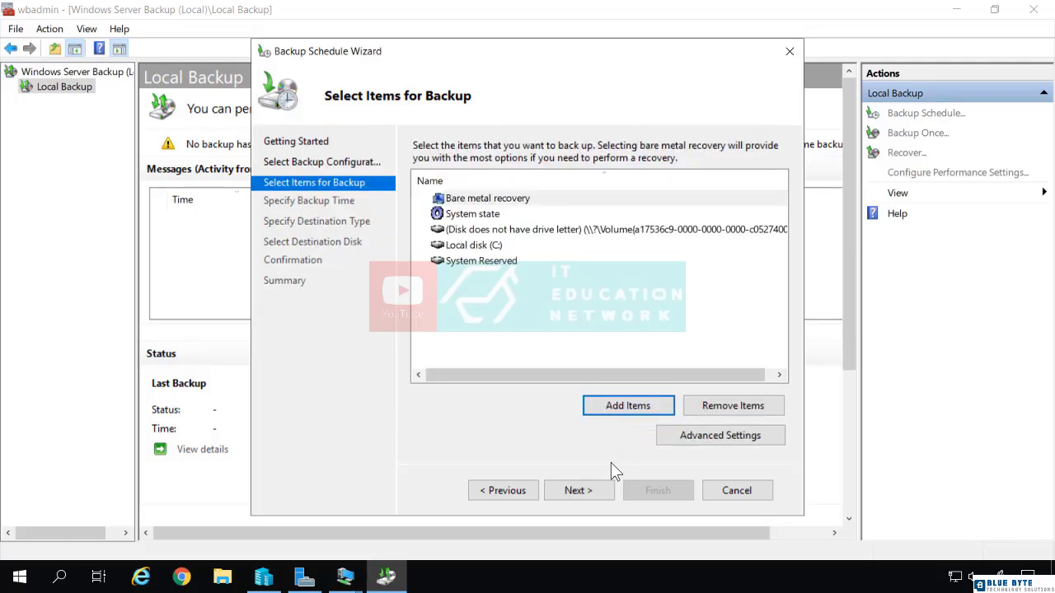
left_click(588, 491)
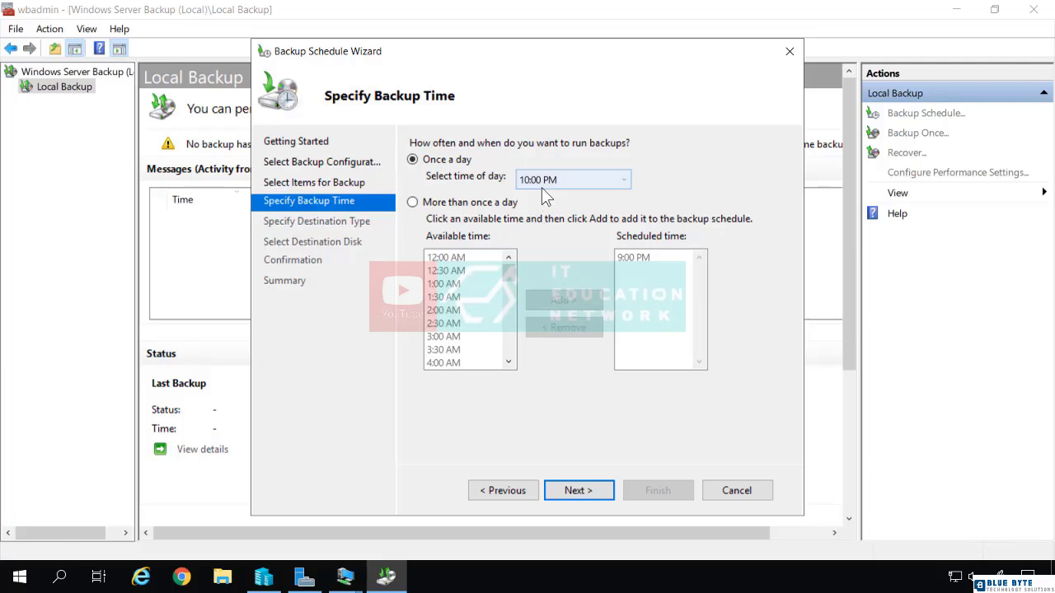
left_click(580, 490)
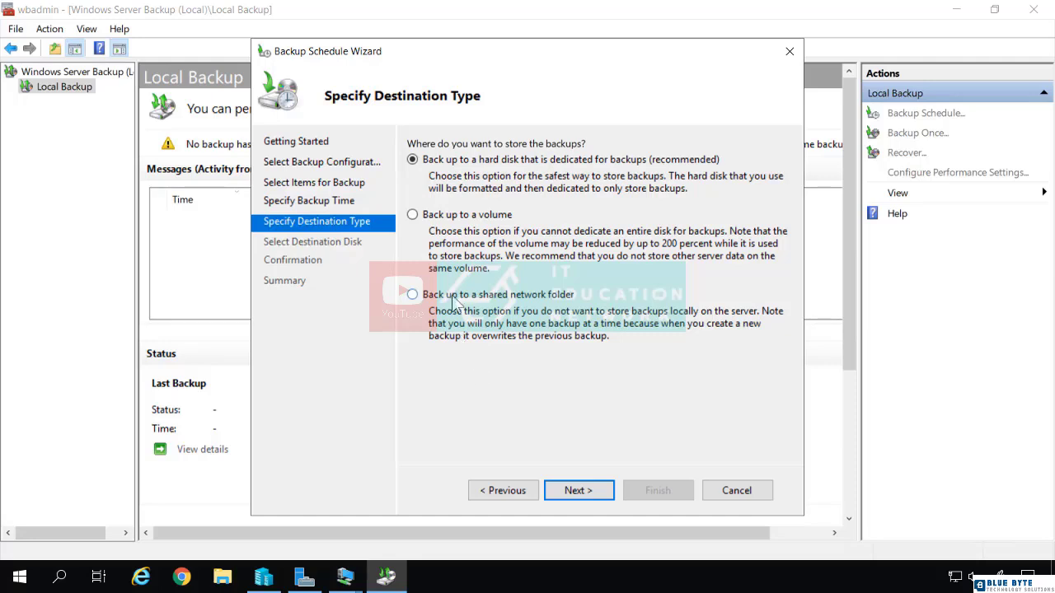
Set the scheduled backup's destination to the shared network folder \\RTS-AIO\backup with inherited access control
left_click(456, 300)
left_click(582, 491)
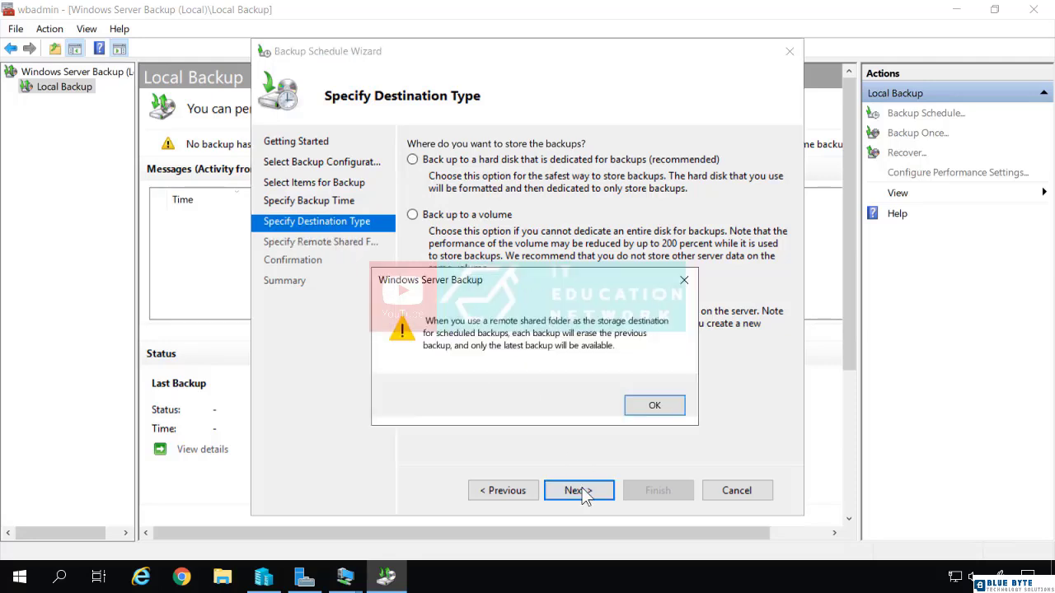
left_click(654, 407)
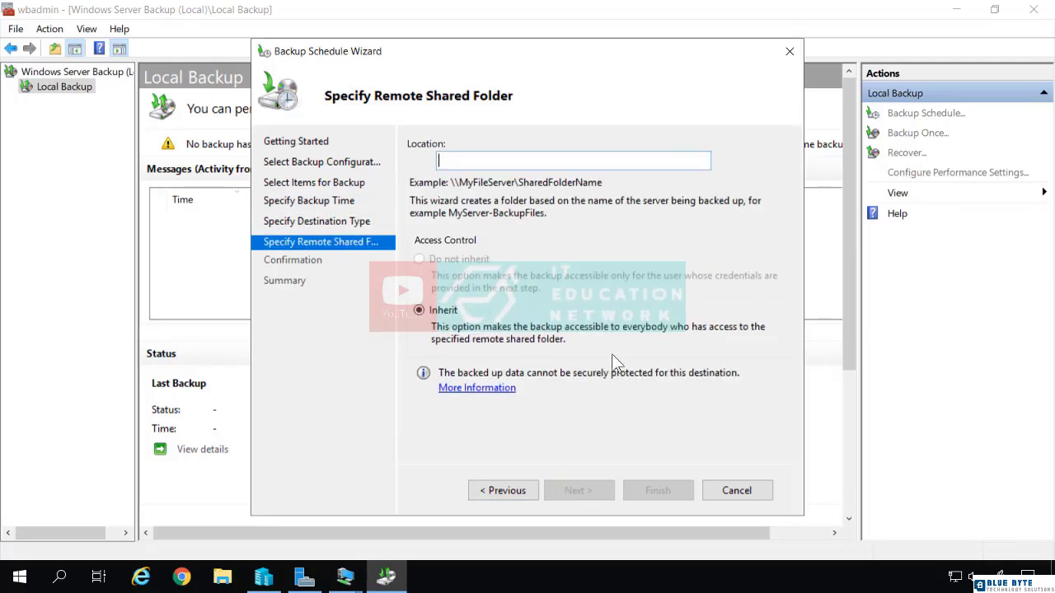
type("\\rts")
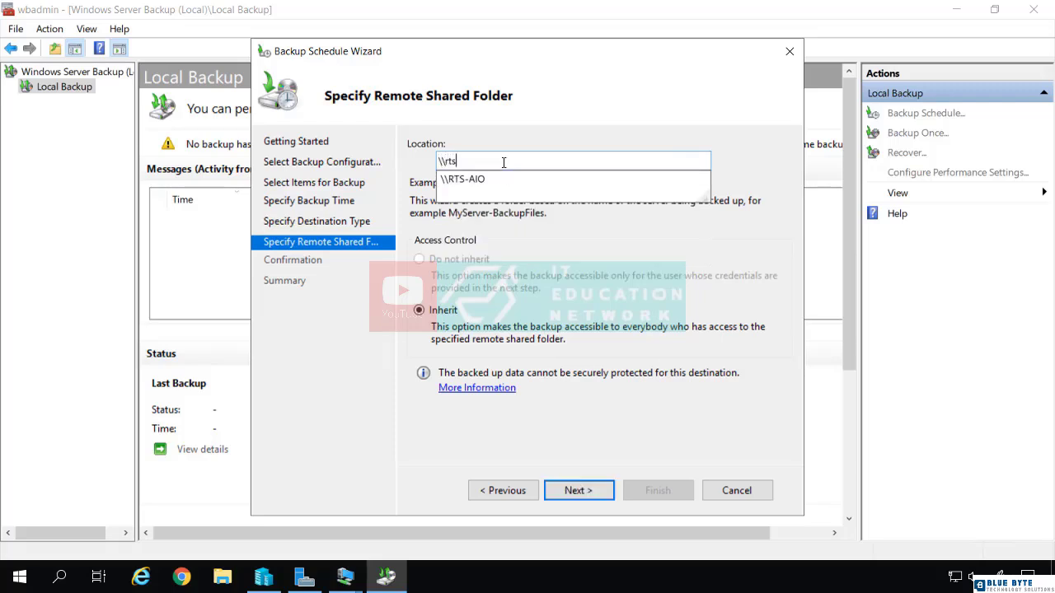
key("Down")
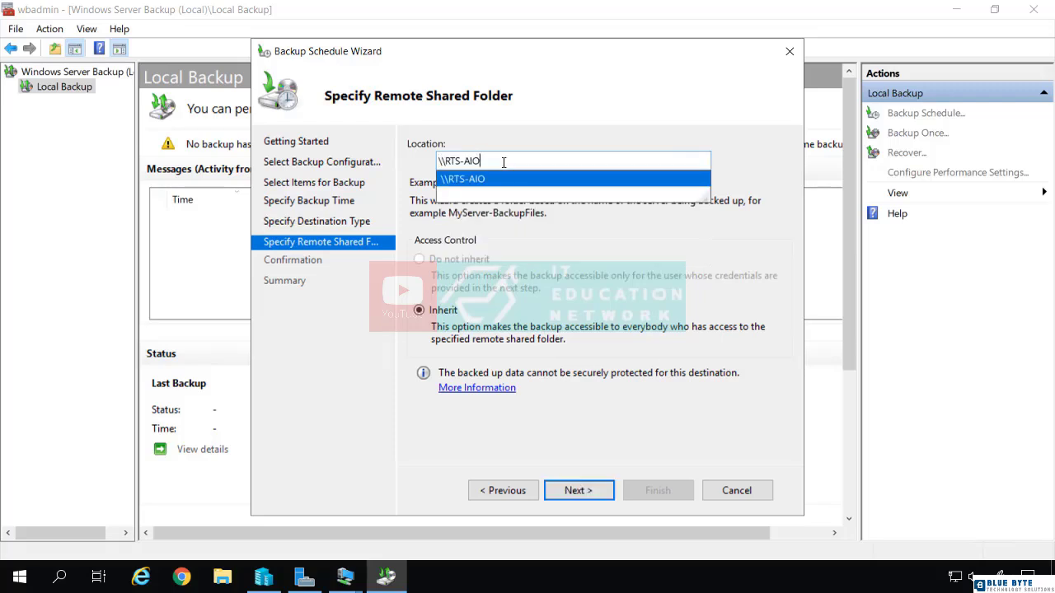
type("\backup")
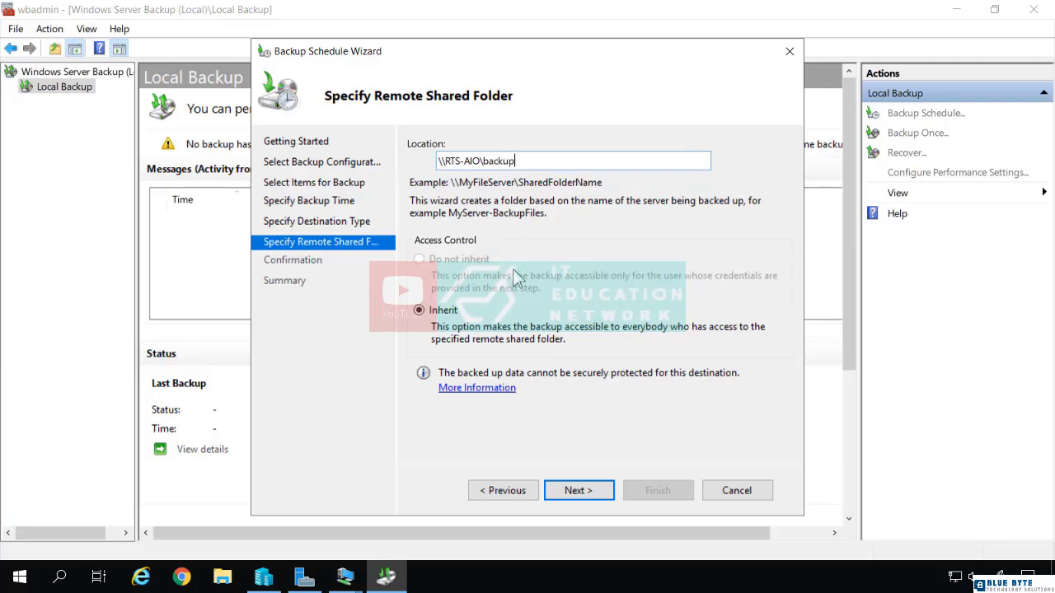
left_click(586, 492)
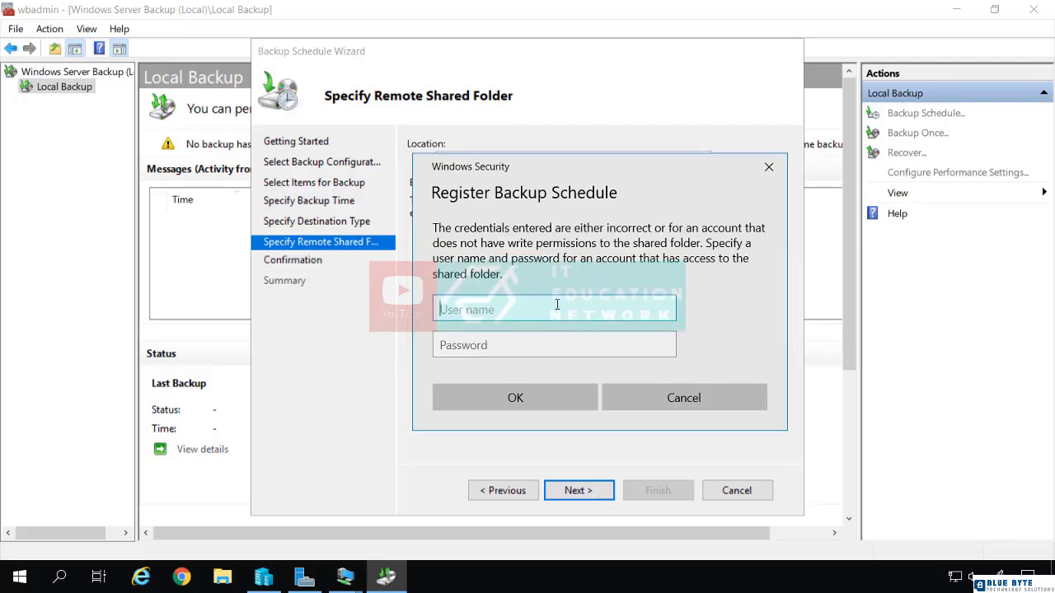
Enter the account's user name and password for registering the backup schedule, and finish the schedule wizard
key("Tab")
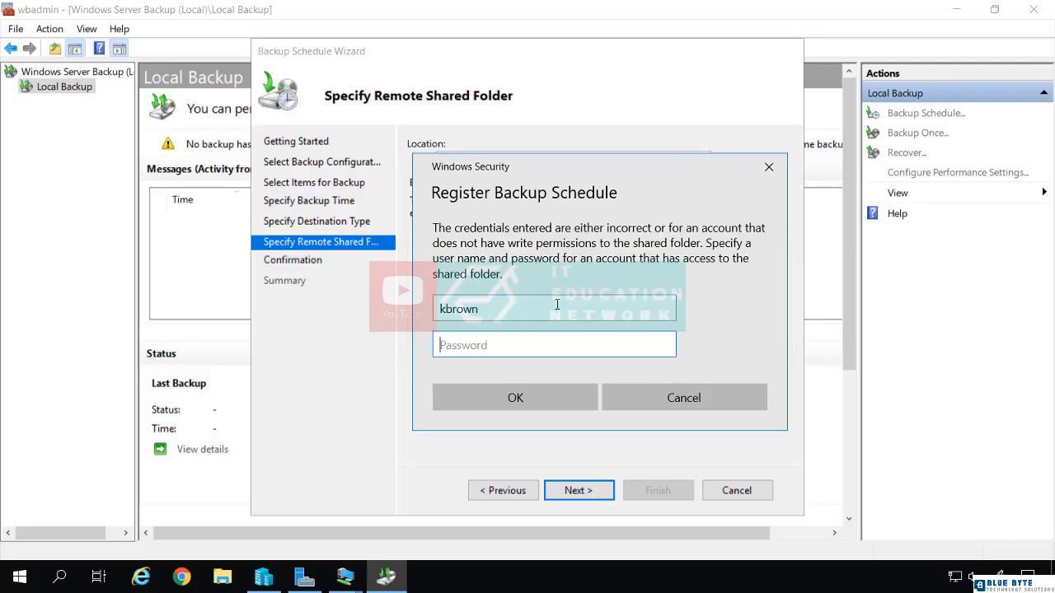
type("Pa$$w0rd")
key("Return")
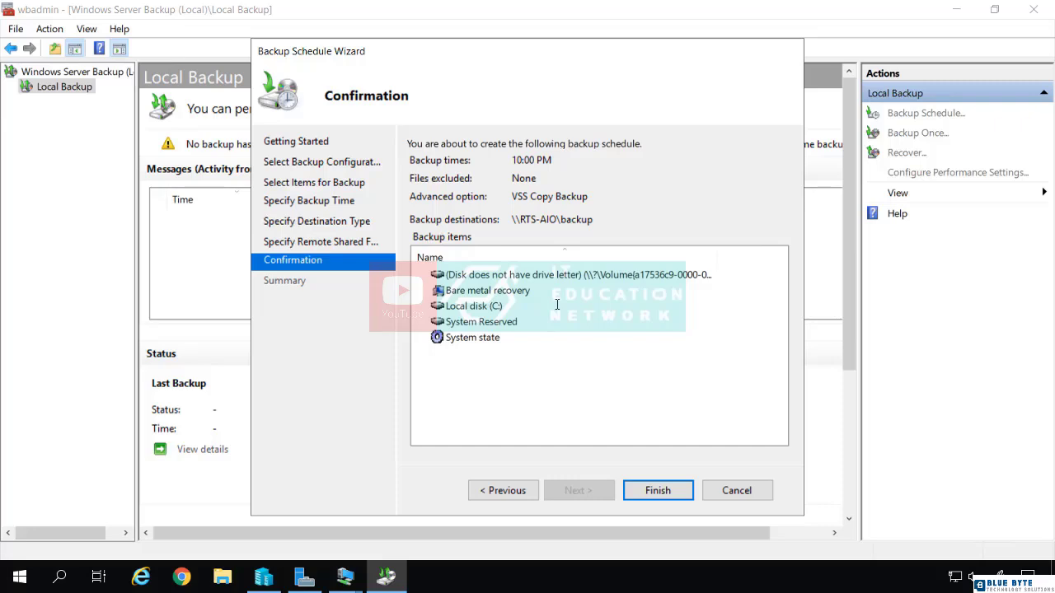
left_click(645, 488)
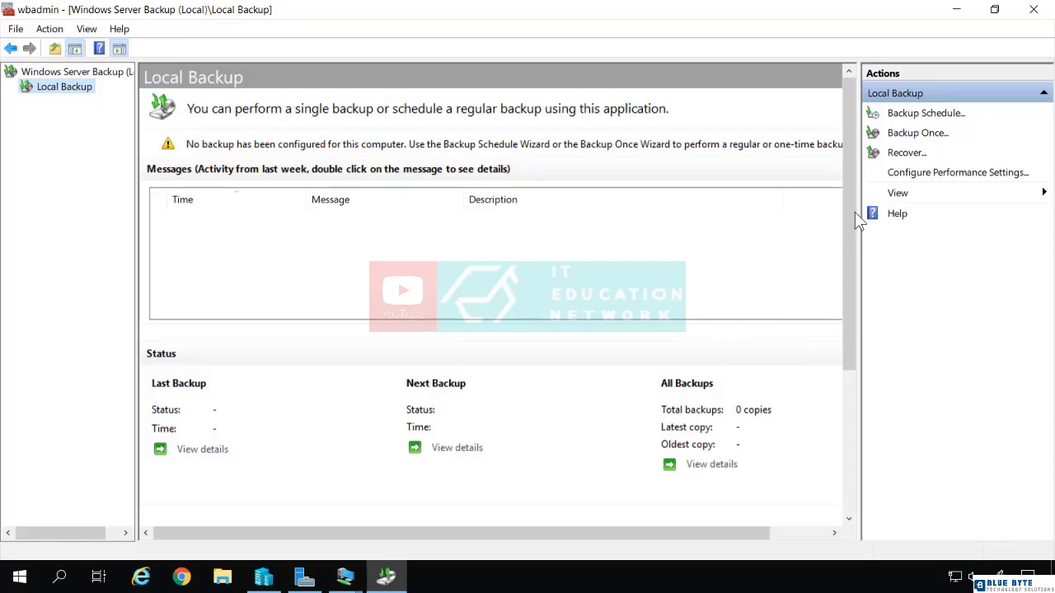
Start a one-time backup using Different options and choose the Custom configuration
left_click(911, 136)
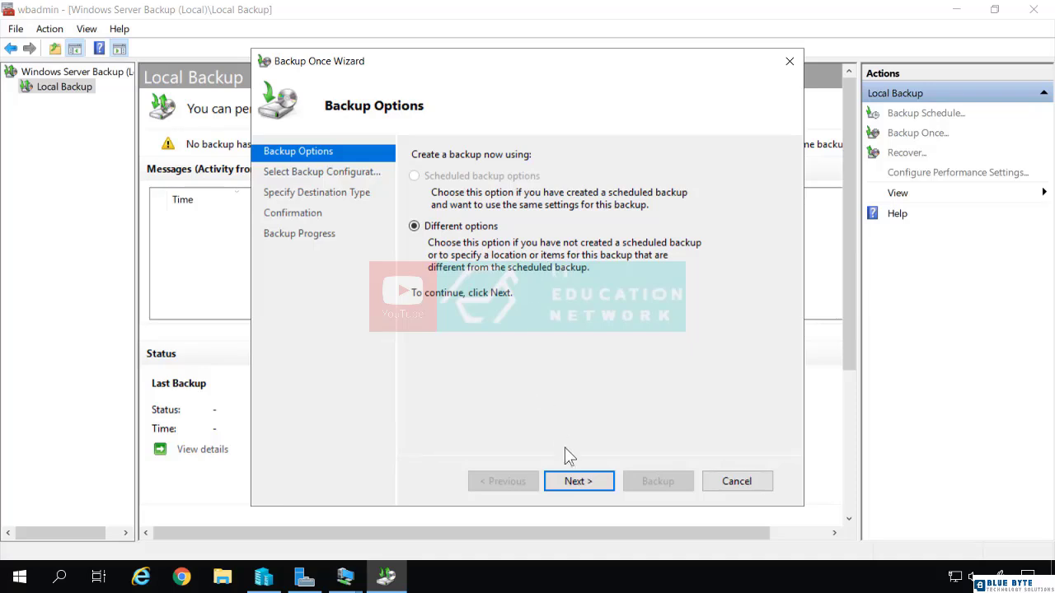
left_click(577, 483)
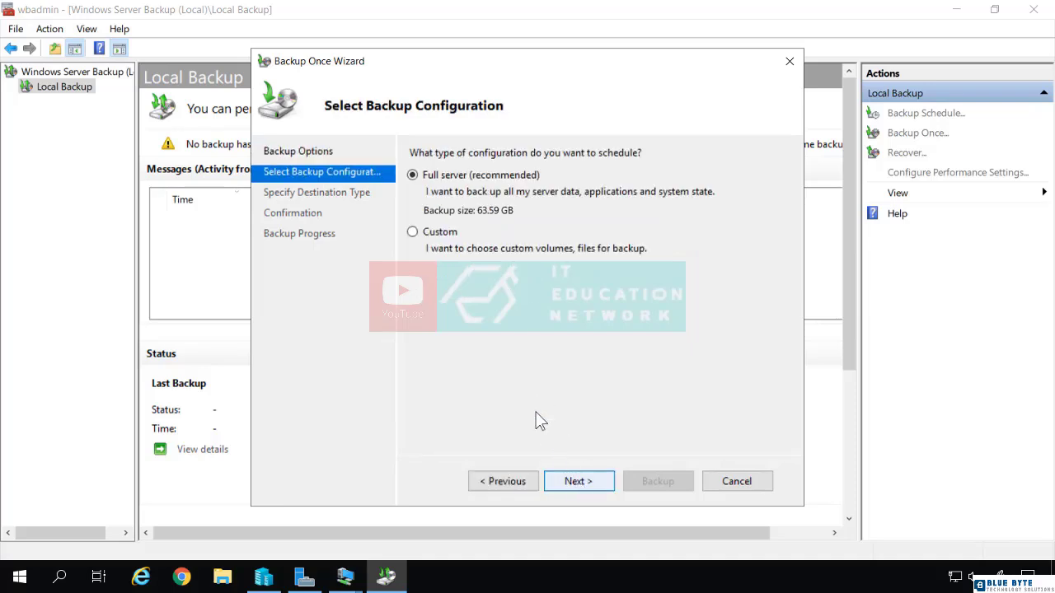
left_click(436, 232)
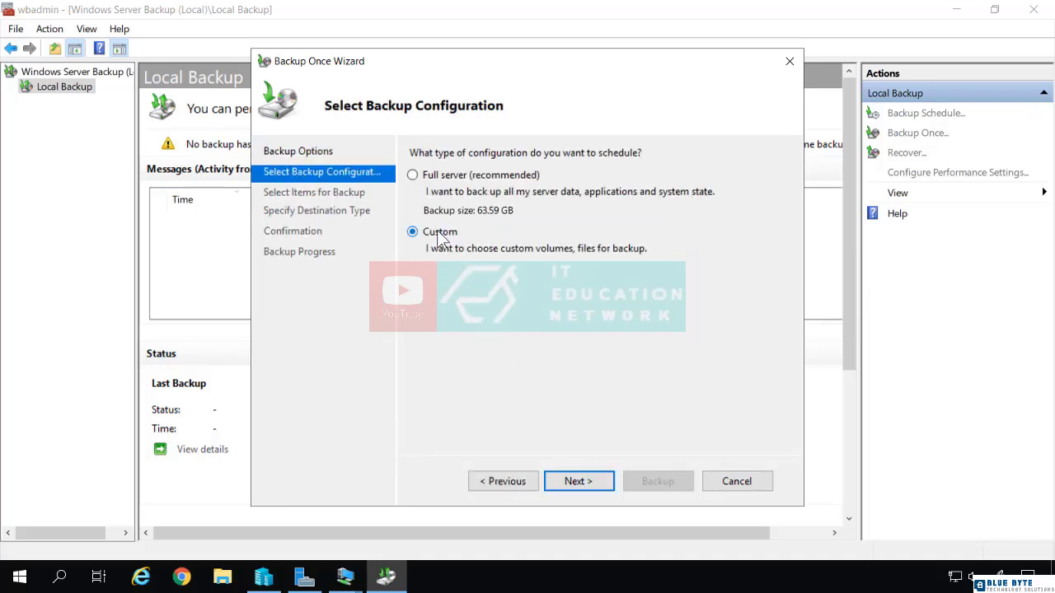
left_click(579, 478)
Add Bare metal recovery to the items of the one-time backup and proceed to the destination type
left_click(615, 397)
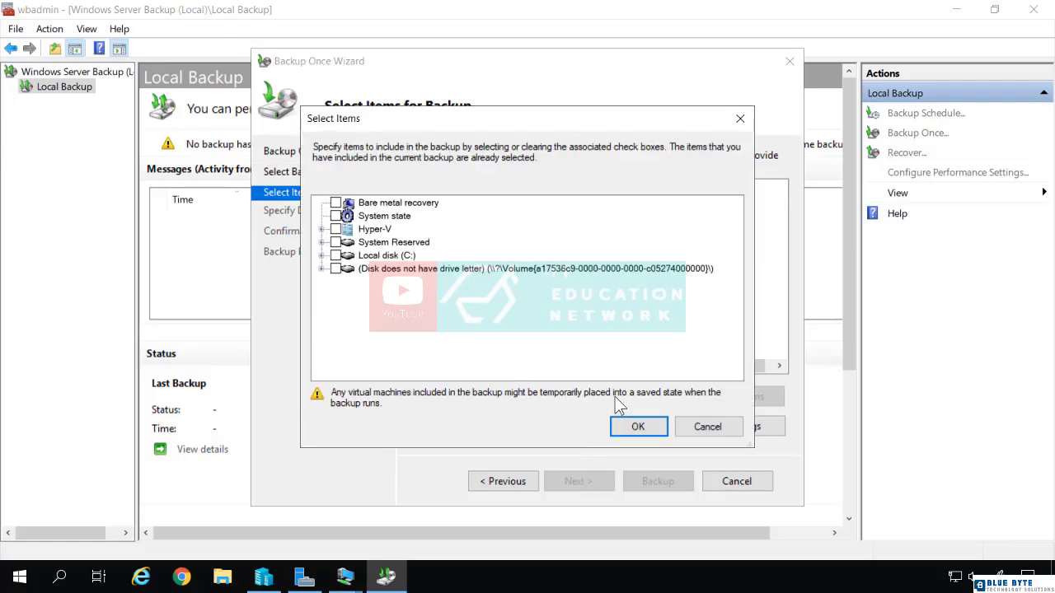
left_click(336, 204)
left_click(637, 426)
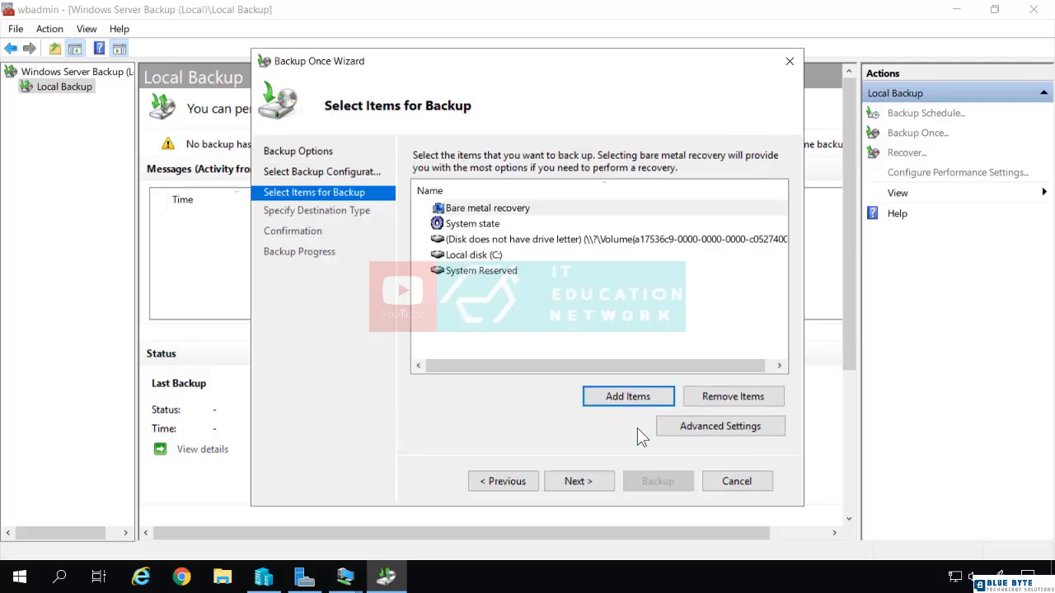
left_click(590, 487)
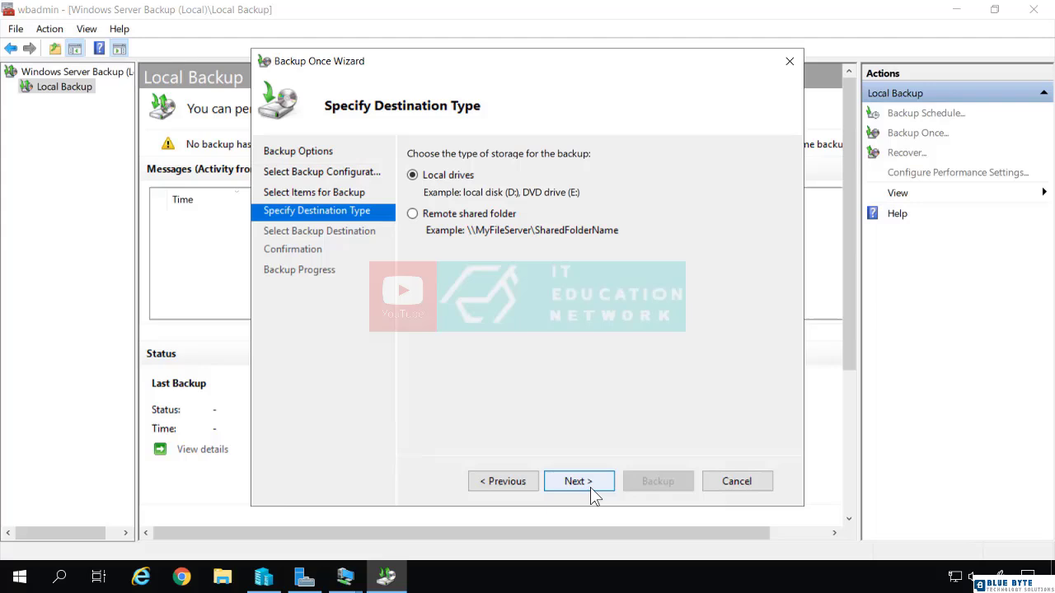
Set the one-time backup's destination to the remote shared folder \\rts-aio\backup with inherited access control
left_click(477, 216)
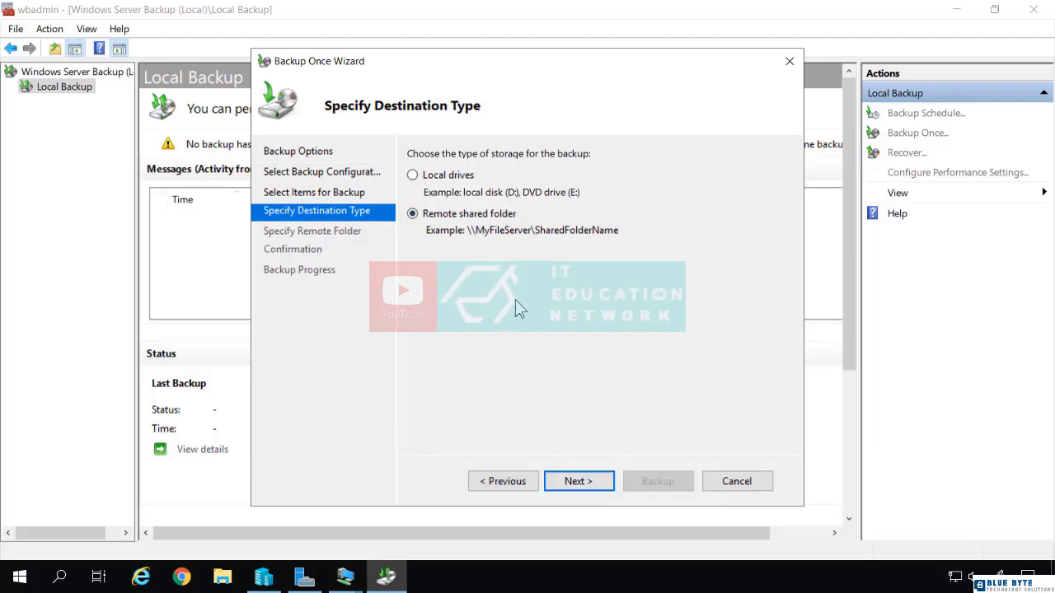
left_click(582, 484)
type("\\\\r")
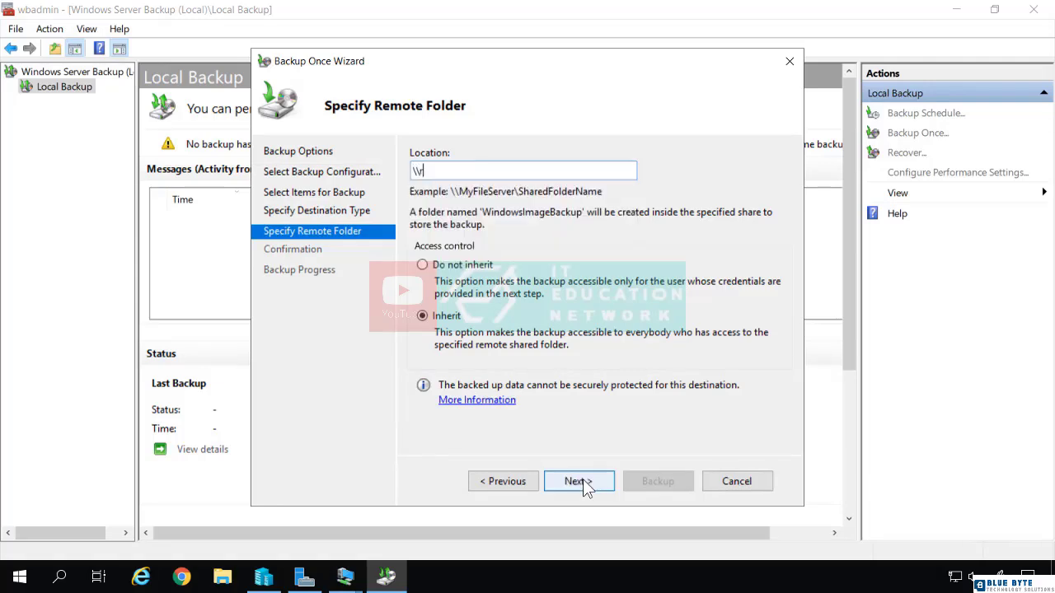
type("ts-aio\\backup")
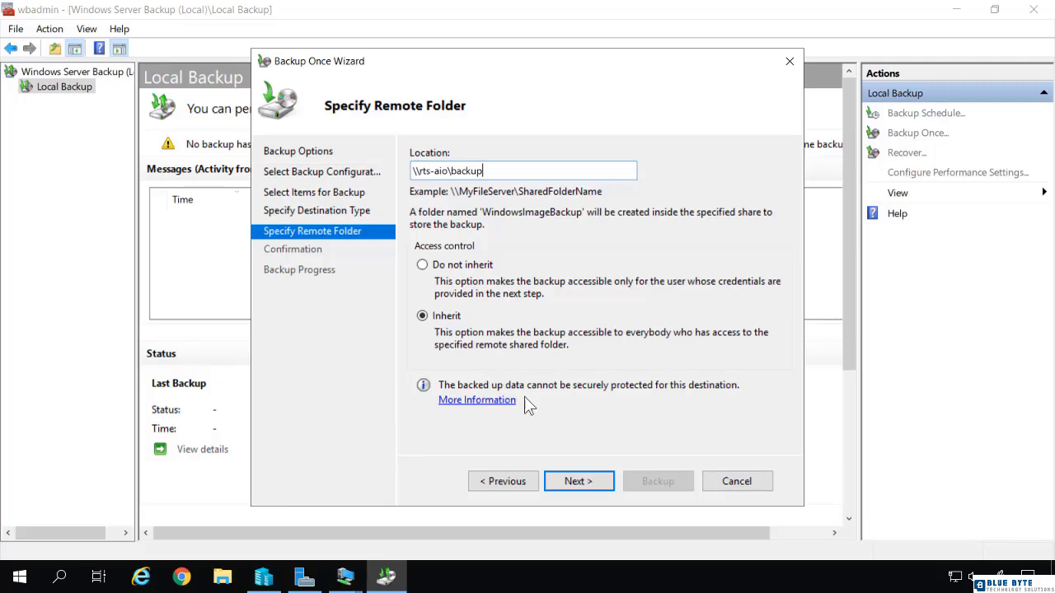
left_click(581, 477)
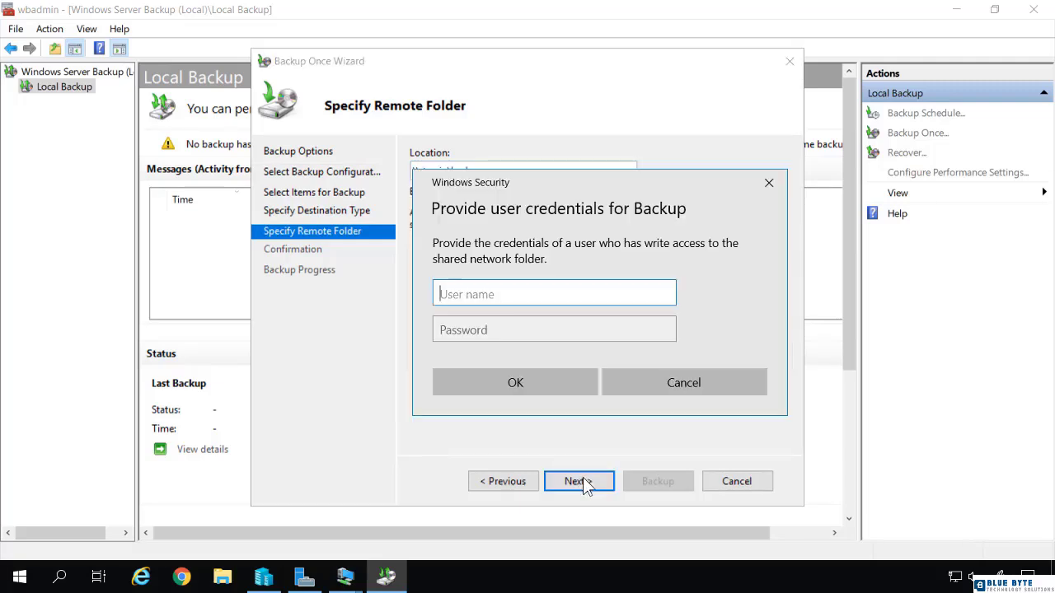
Provide the user name and password of an account with write access to the shared backup folder
type("kevin")
key("Tab")
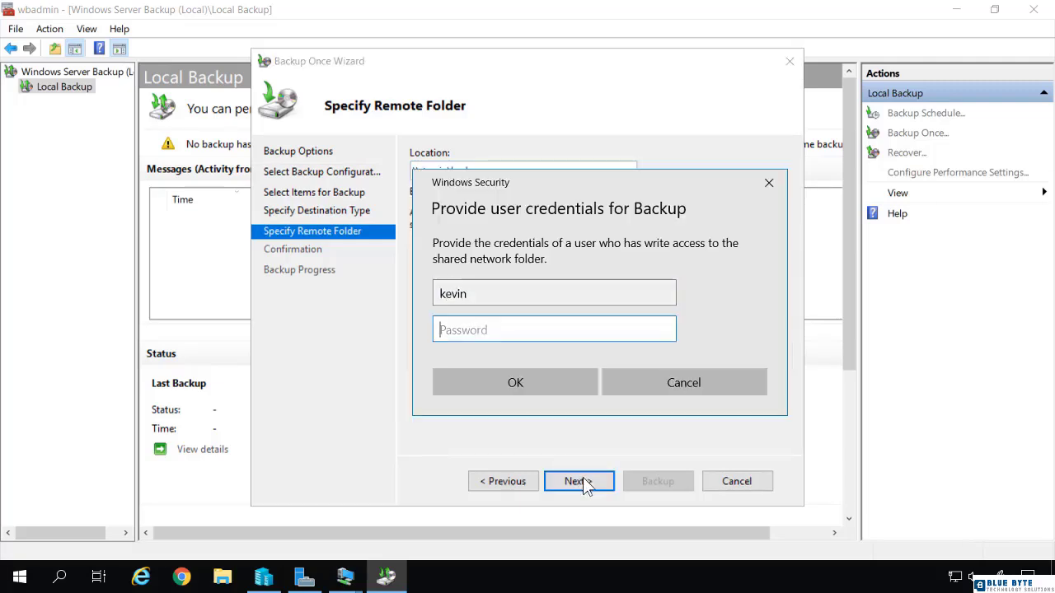
type("P●●●●●●●")
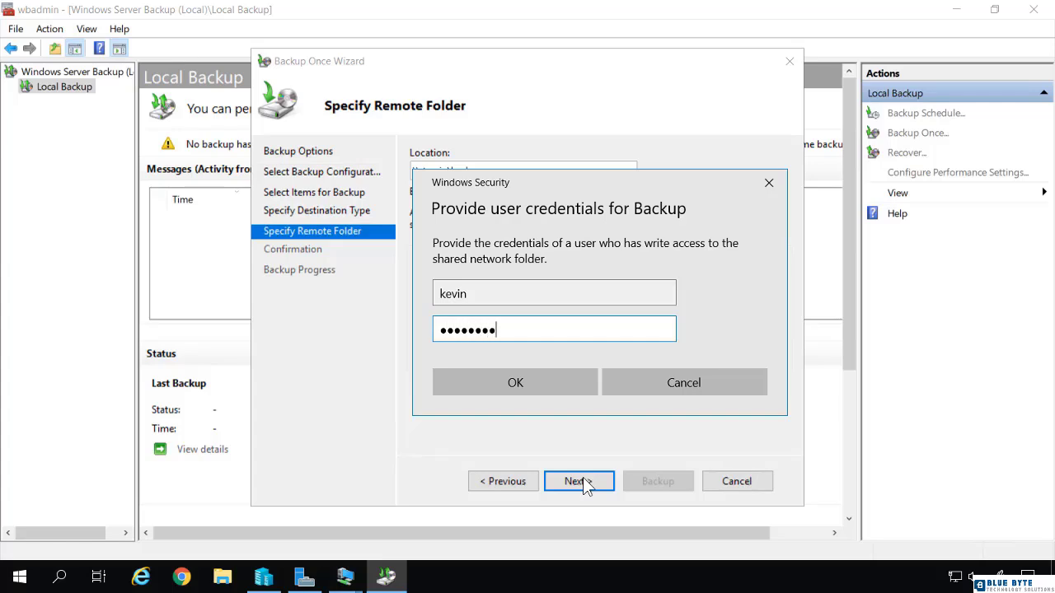
left_click(542, 382)
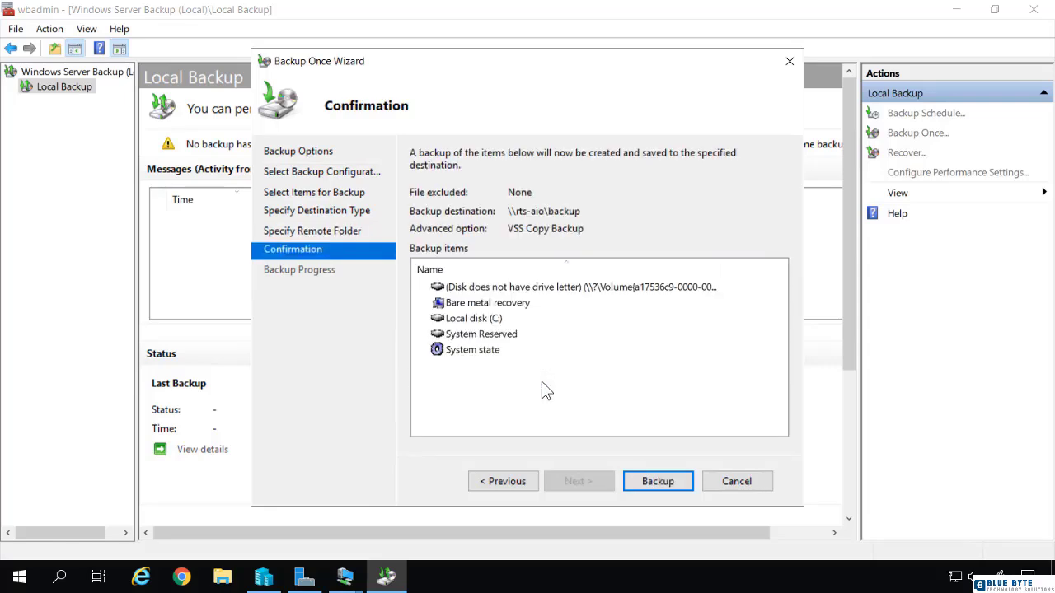
Run the one-time backup, closing its progress window, and select the backup's entry in the activity messages
left_click(657, 482)
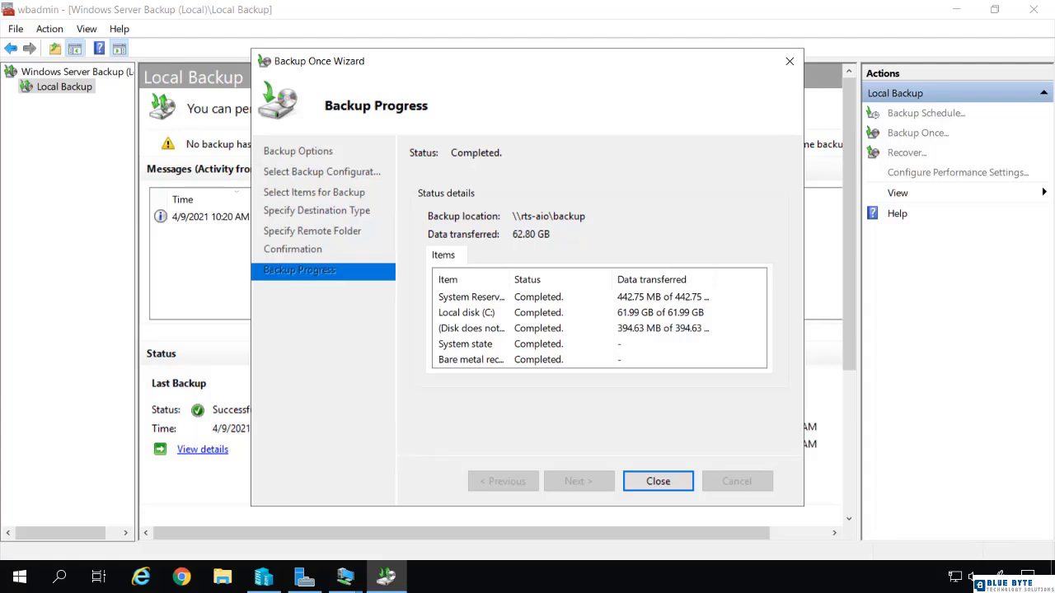
left_click(658, 482)
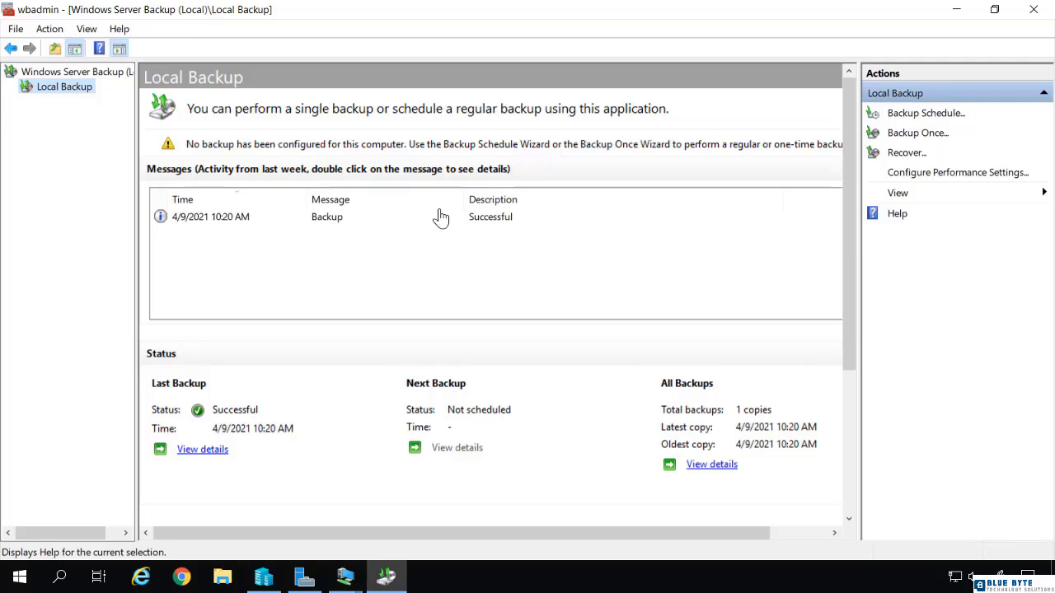
left_click(251, 220)
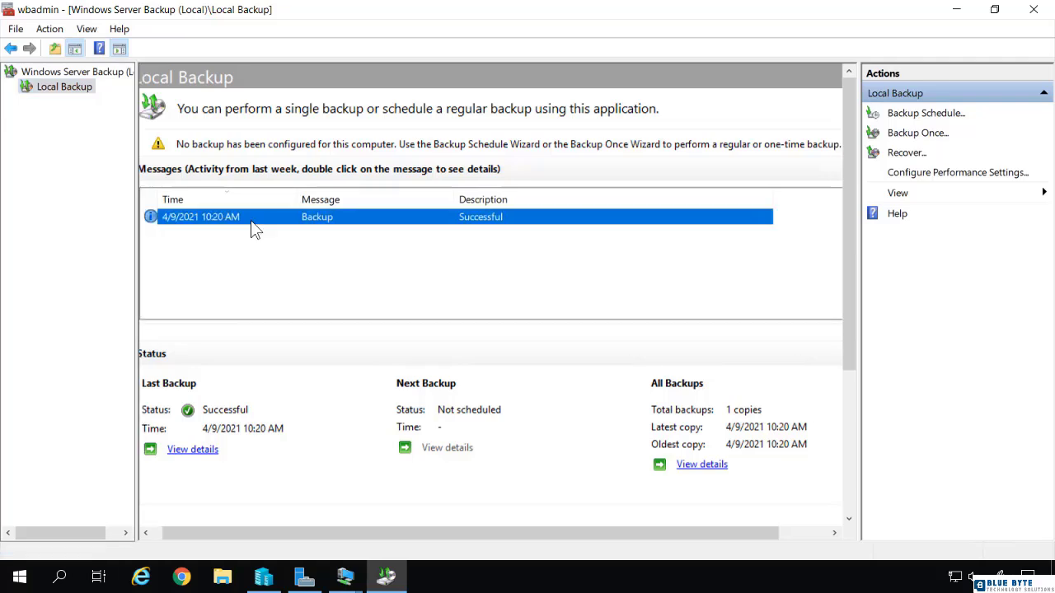